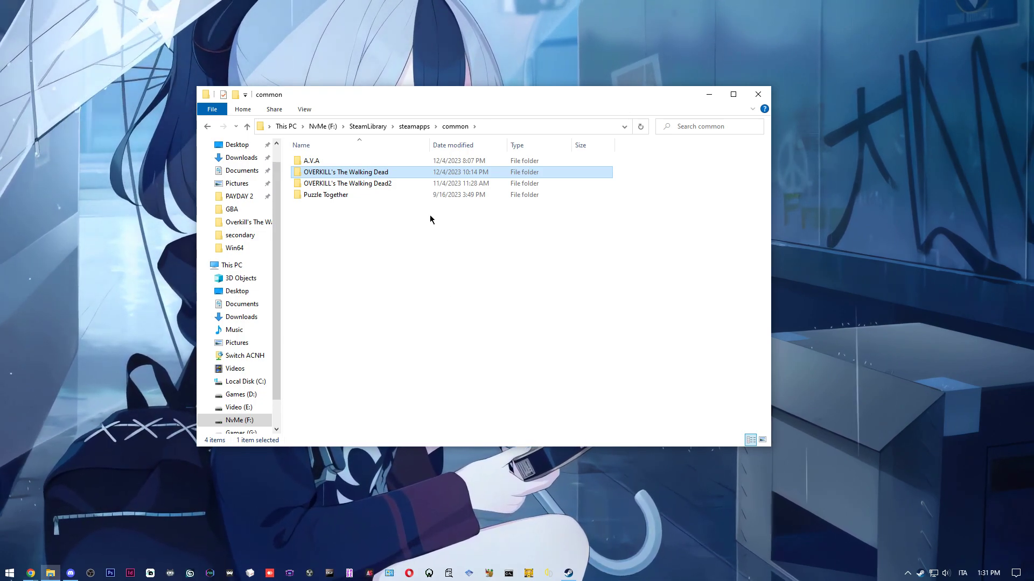
Open the Engine\Binaries\ThirdParty\Steamworks\Steamv139\Win64 folder inside the OVERKILL's The Walking Dead game folder
{"action": "mouse_move", "coordinate": [403, 172]}
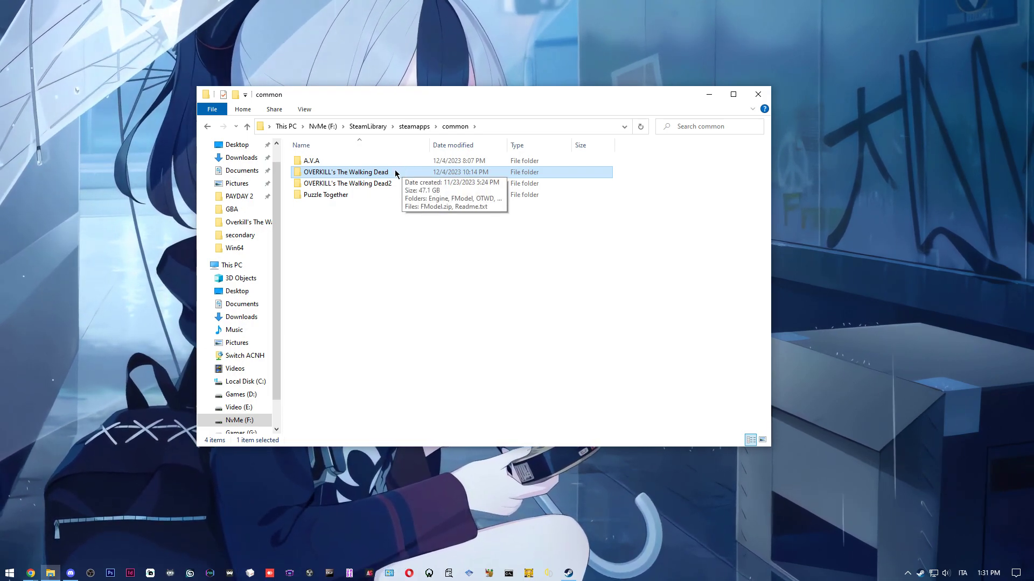
{"action": "double_click", "coordinate": [395, 173]}
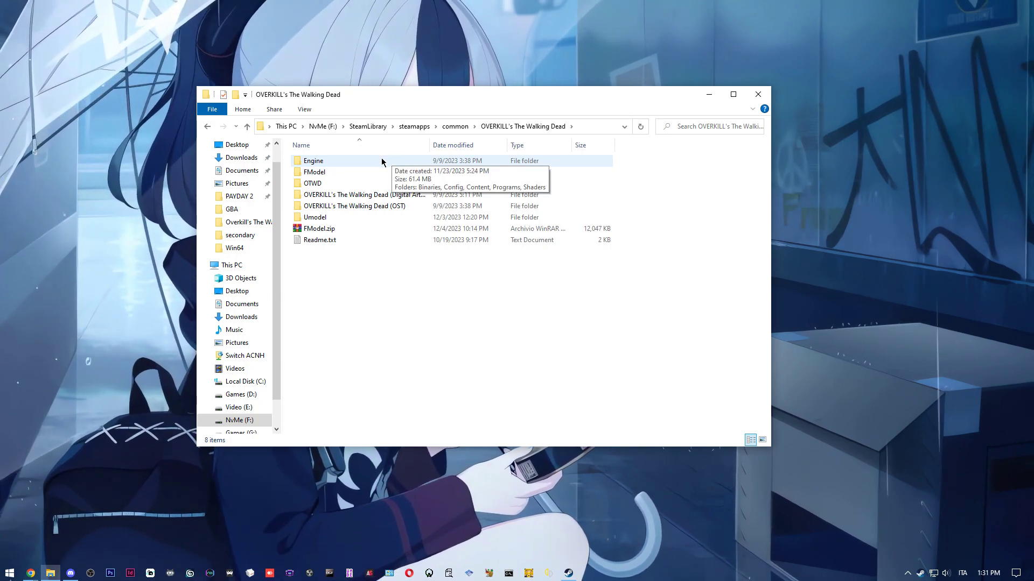
{"action": "left_click", "coordinate": [382, 159]}
{"action": "double_click", "coordinate": [381, 160]}
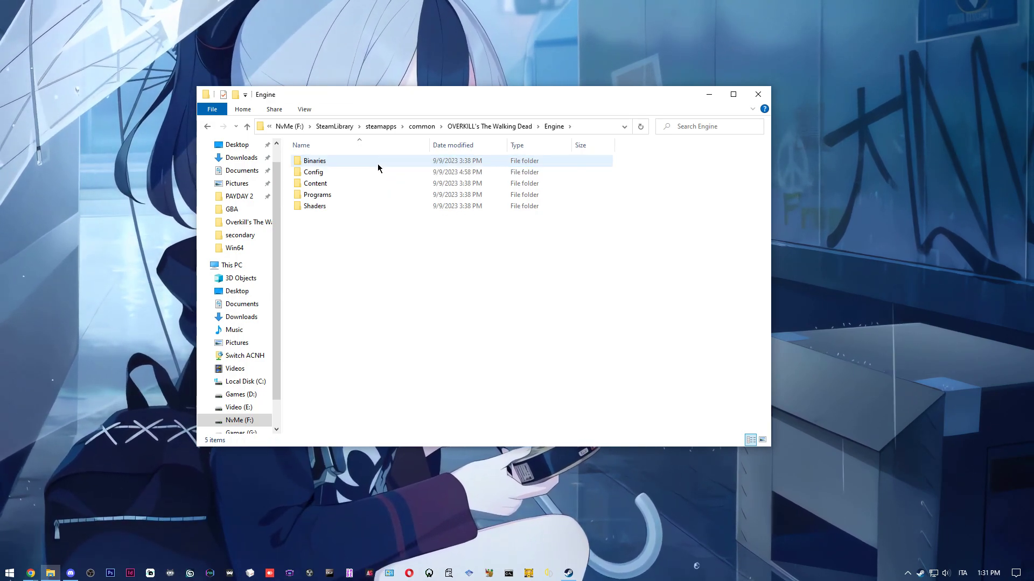
{"action": "double_click", "coordinate": [377, 161]}
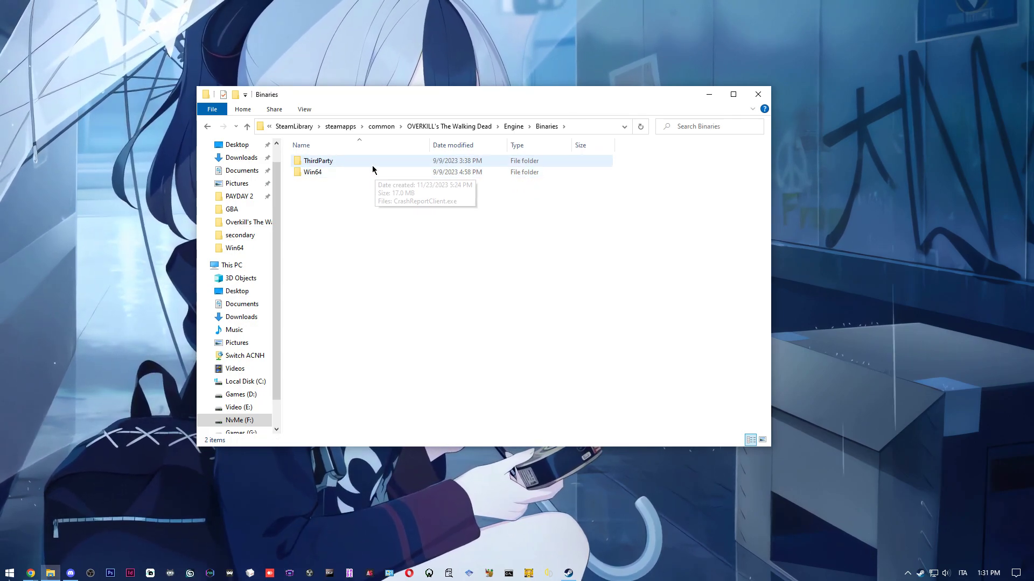
{"action": "double_click", "coordinate": [372, 164]}
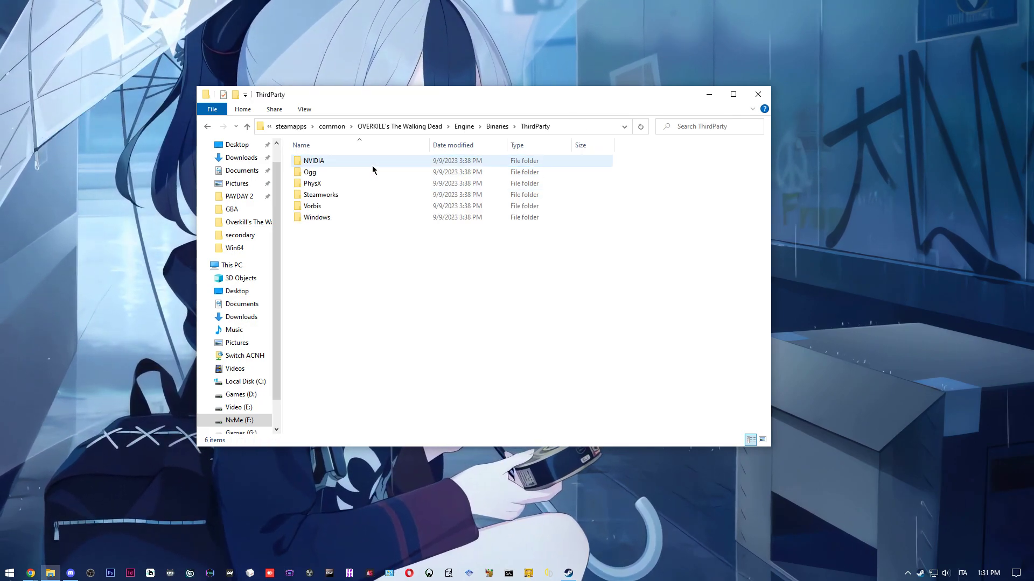
{"action": "double_click", "coordinate": [362, 194]}
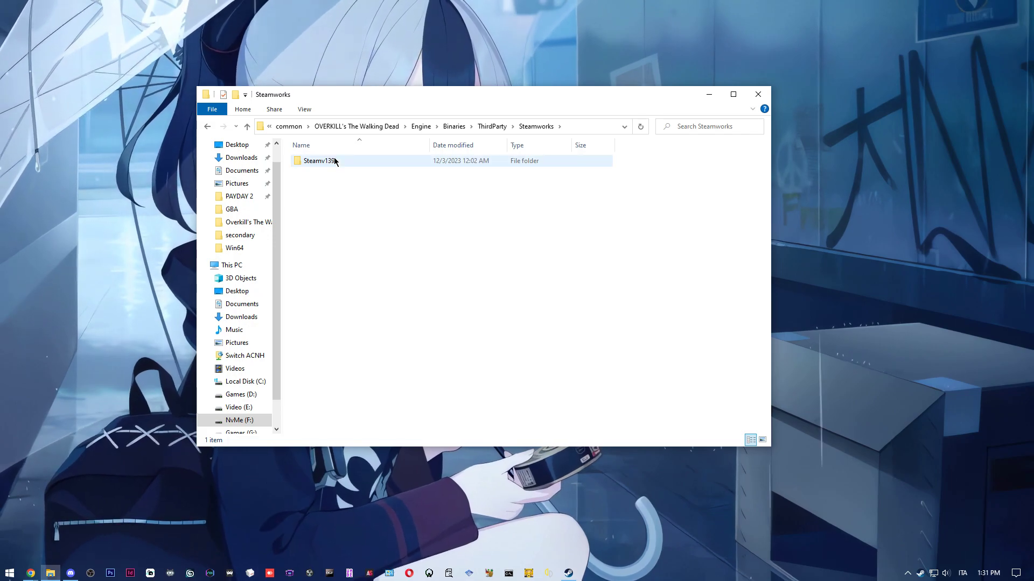
{"action": "left_click", "coordinate": [332, 161]}
{"action": "double_click", "coordinate": [356, 166]}
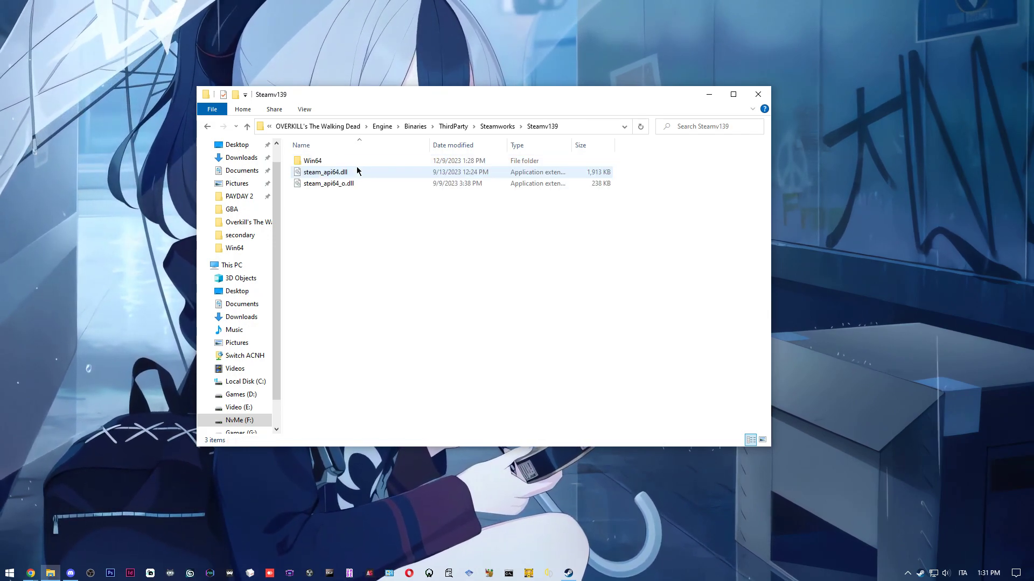
{"action": "double_click", "coordinate": [366, 161]}
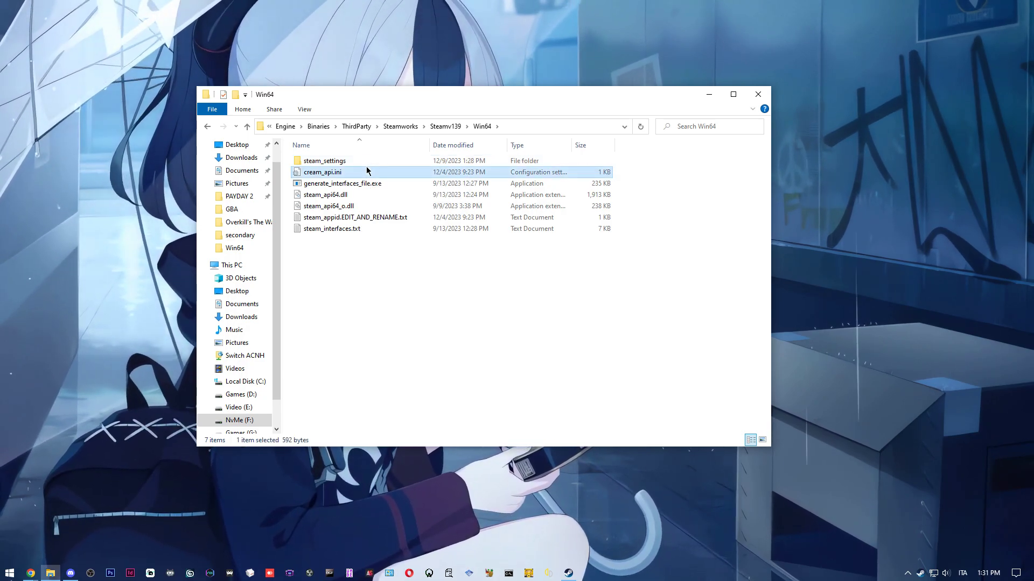
Open cream_api.ini from the Win64 folder and highlight its appid value
{"action": "left_click", "coordinate": [375, 218]}
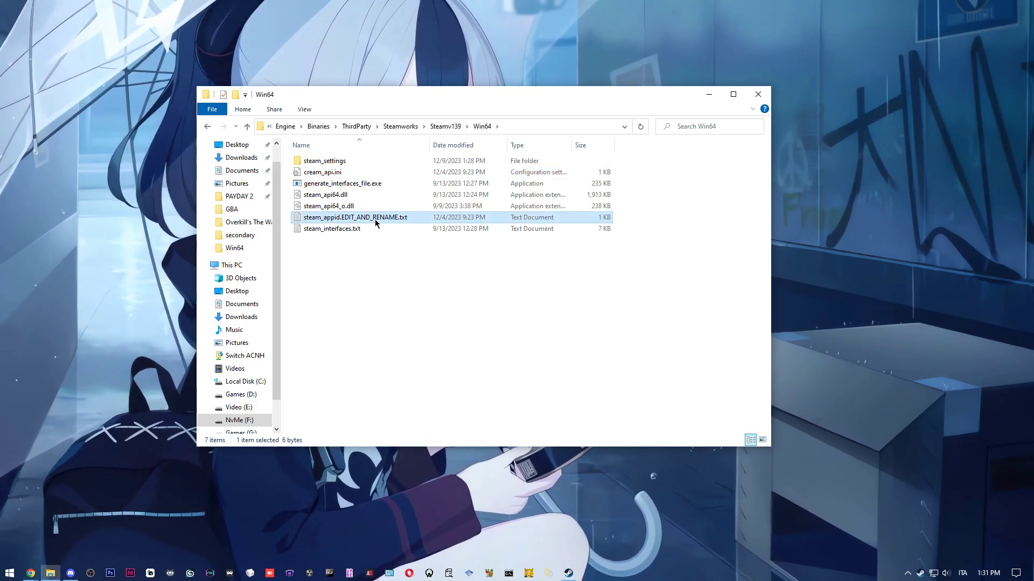
{"action": "double_click", "coordinate": [357, 176]}
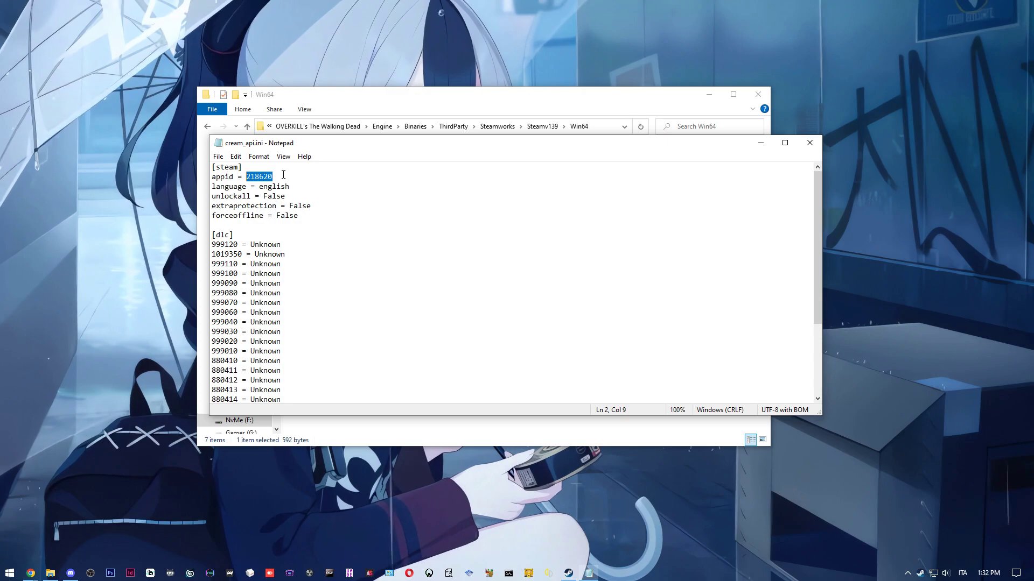
{"action": "left_click_drag", "start_coordinate": [273, 178], "coordinate": [247, 179]}
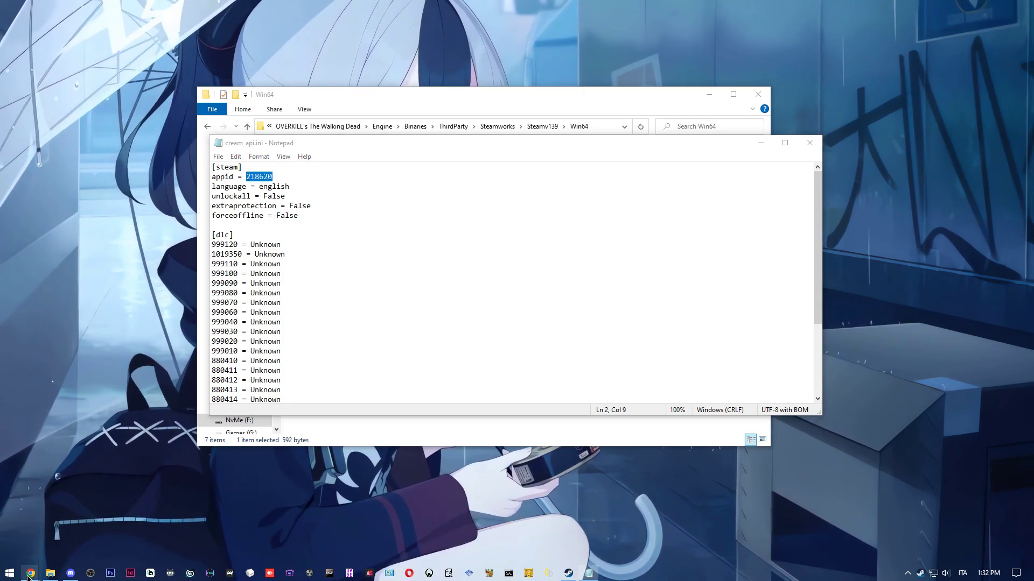
Switch to SteamDB in Chrome, search for "payda" and open the PAYDAY 3 page to view its App ID
{"action": "mouse_move", "coordinate": [30, 573]}
{"action": "left_click", "coordinate": [156, 530]}
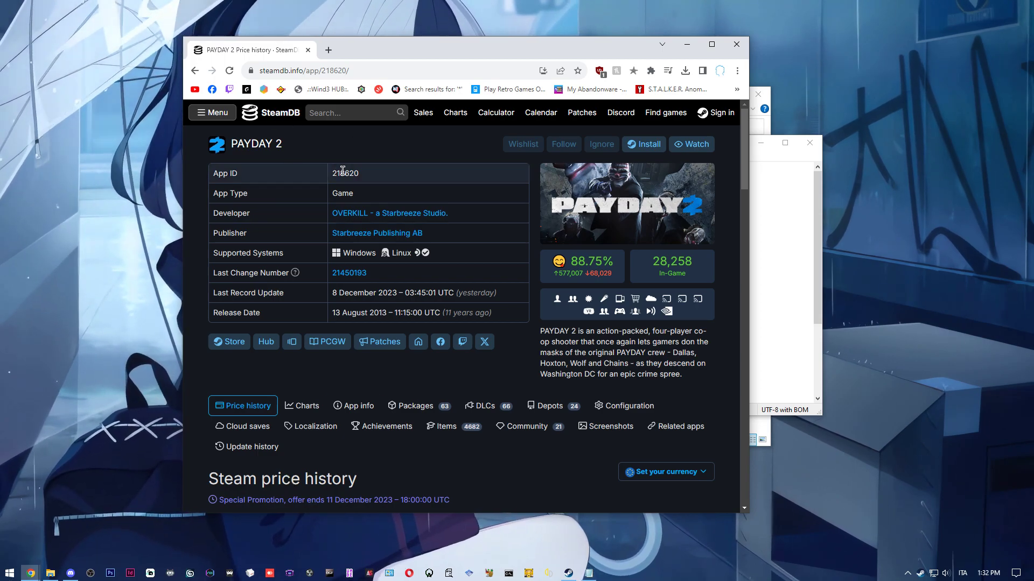
{"action": "left_click", "coordinate": [362, 114]}
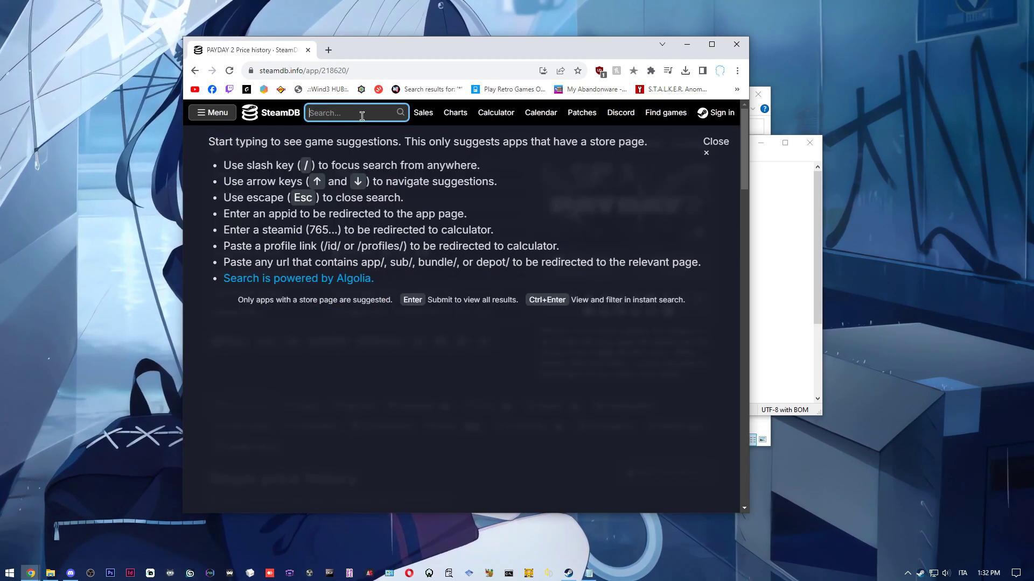
{"action": "type", "text": "payda"}
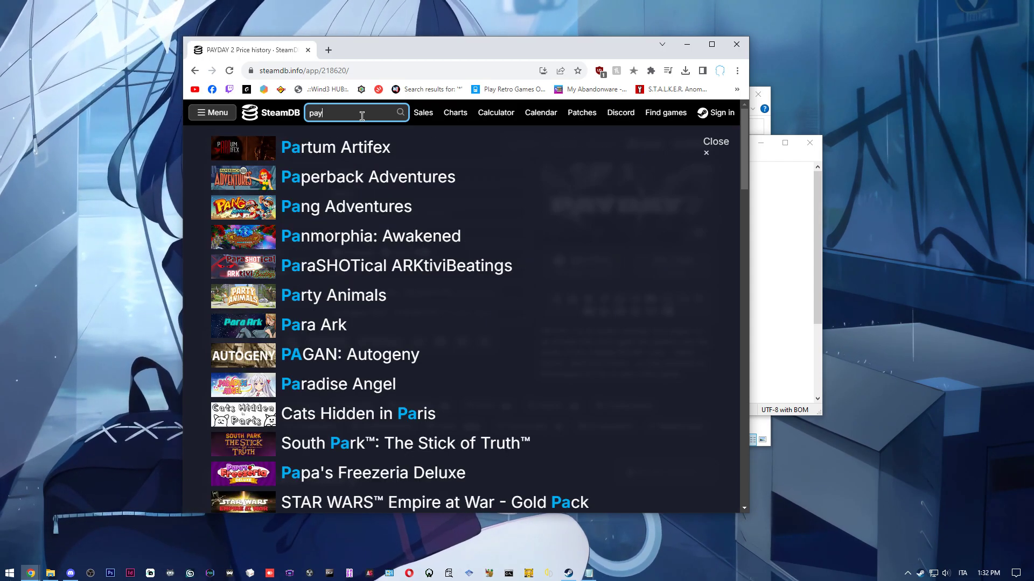
{"action": "key", "text": "Down"}
{"action": "key", "text": "Down"}
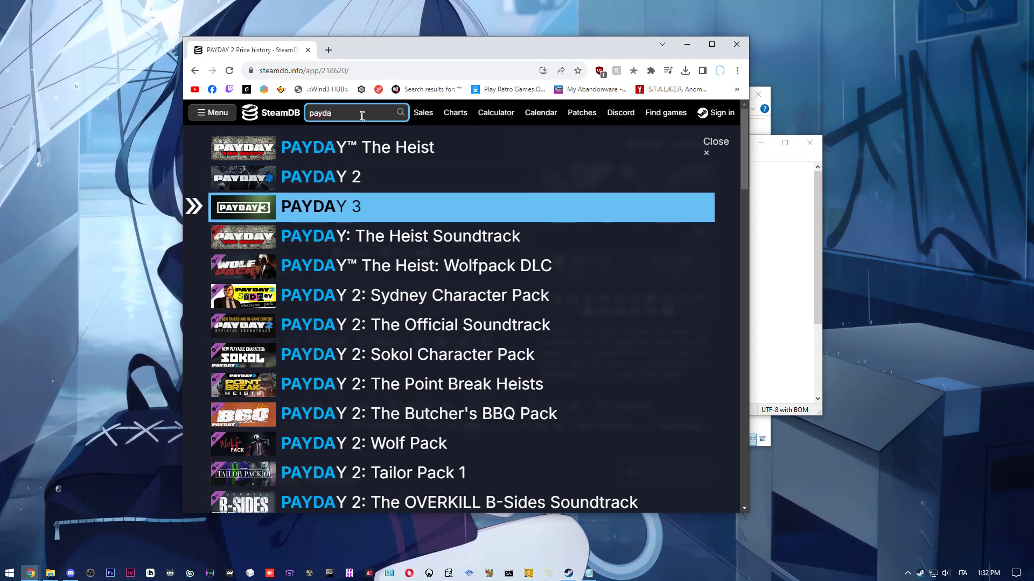
{"action": "key", "text": "Return"}
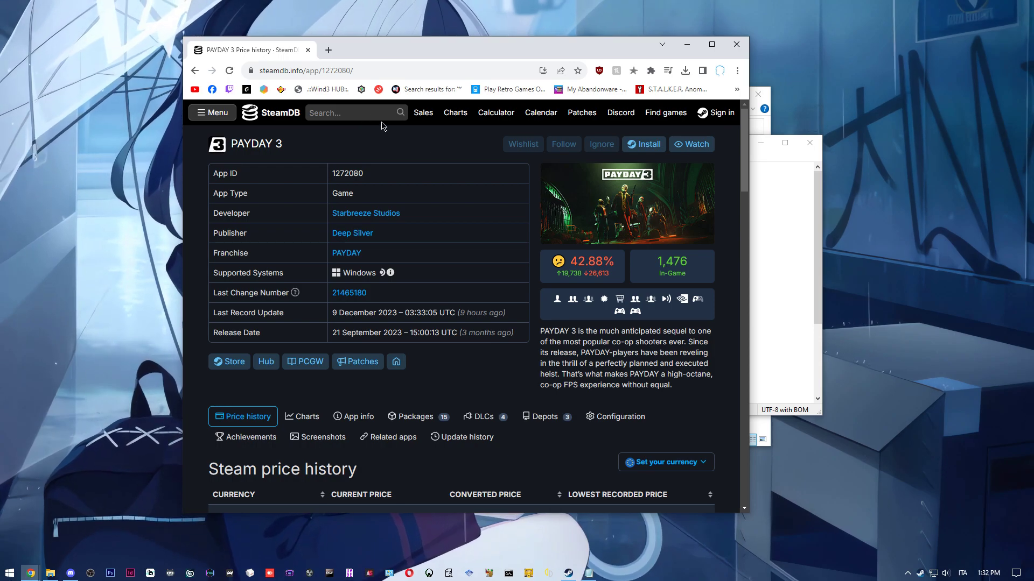
Search SteamDB for "tea" and open the Team Fortress 2 page to check its App ID, minimizing the browser when done
{"action": "left_click", "coordinate": [369, 118]}
{"action": "type", "text": "tea"}
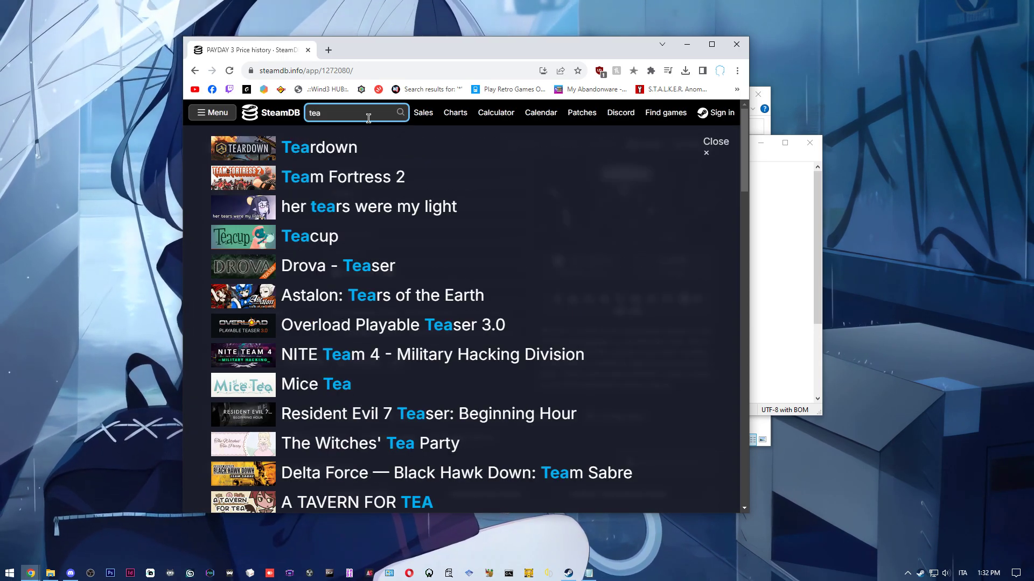
{"action": "left_click", "coordinate": [416, 178]}
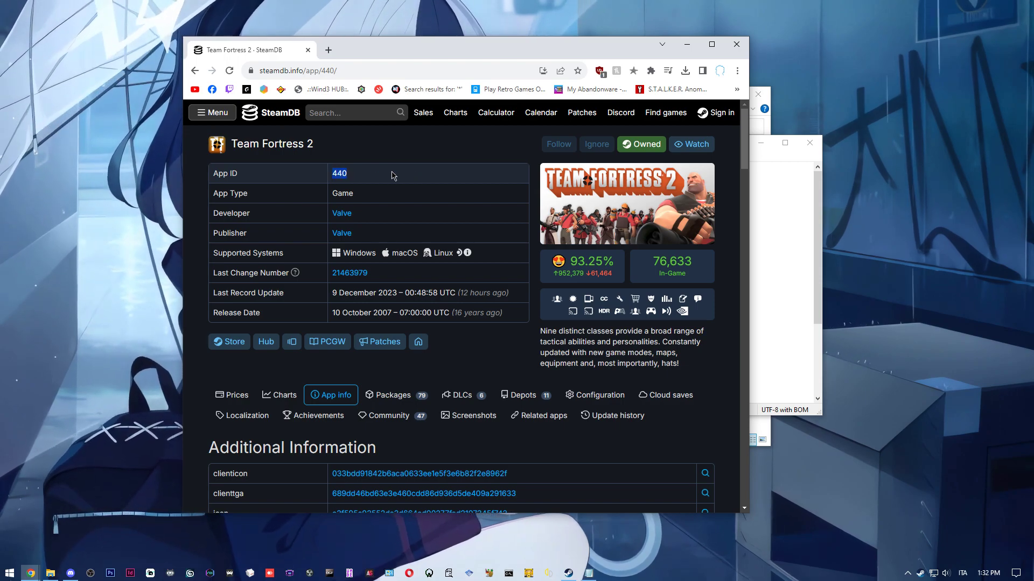
{"action": "left_click", "coordinate": [687, 44]}
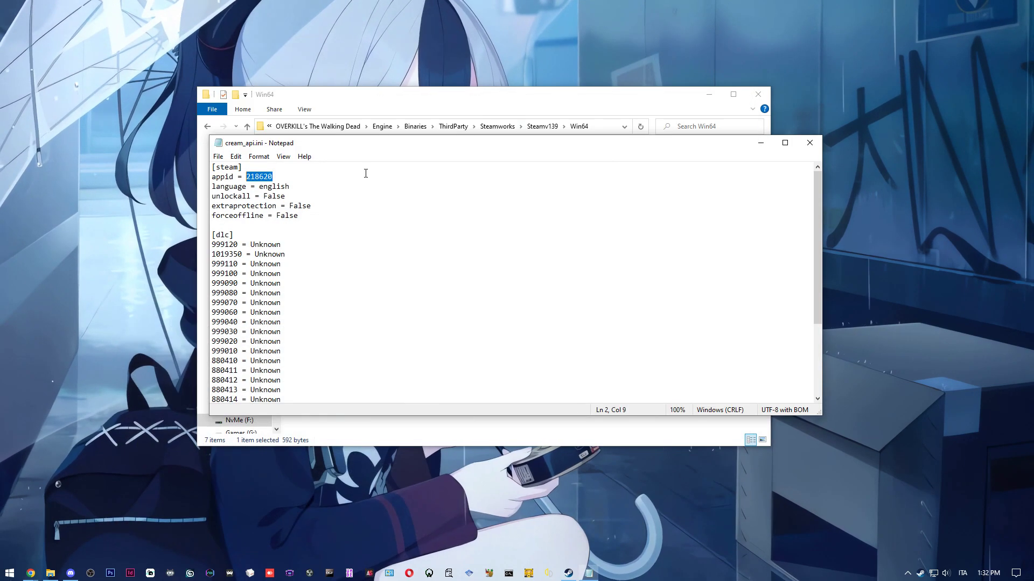
Close cream_api.ini and inspect the app ID stored in steam_appid.EDIT_AND_RENAME.txt, closing that file as well
{"action": "left_click", "coordinate": [810, 144]}
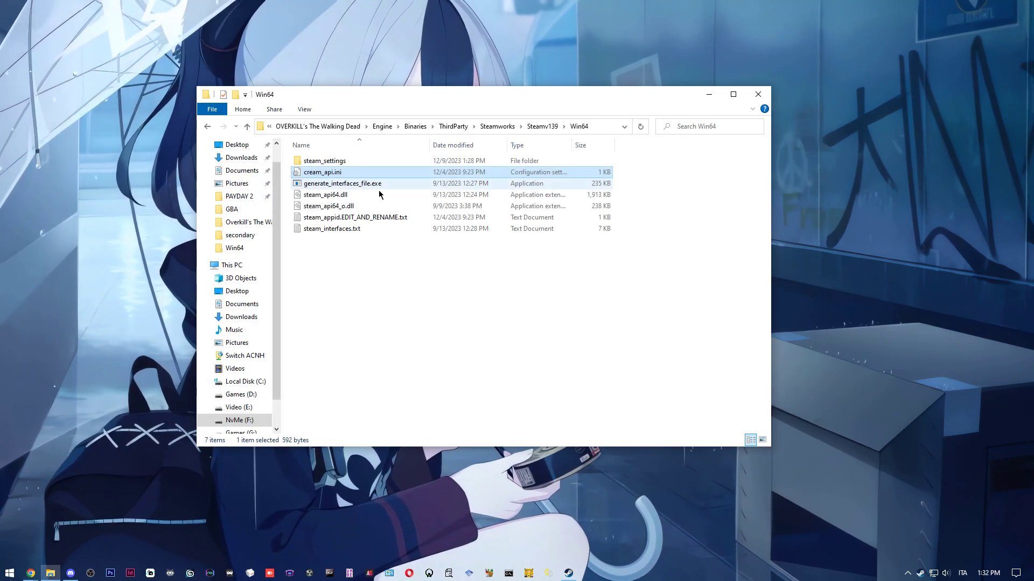
{"action": "left_click", "coordinate": [367, 221]}
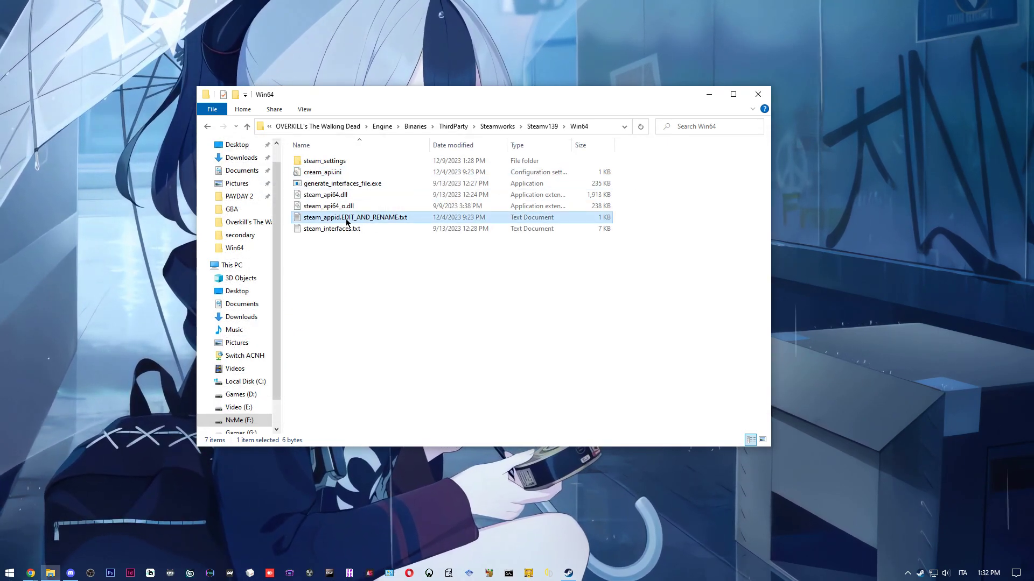
{"action": "double_click", "coordinate": [423, 218]}
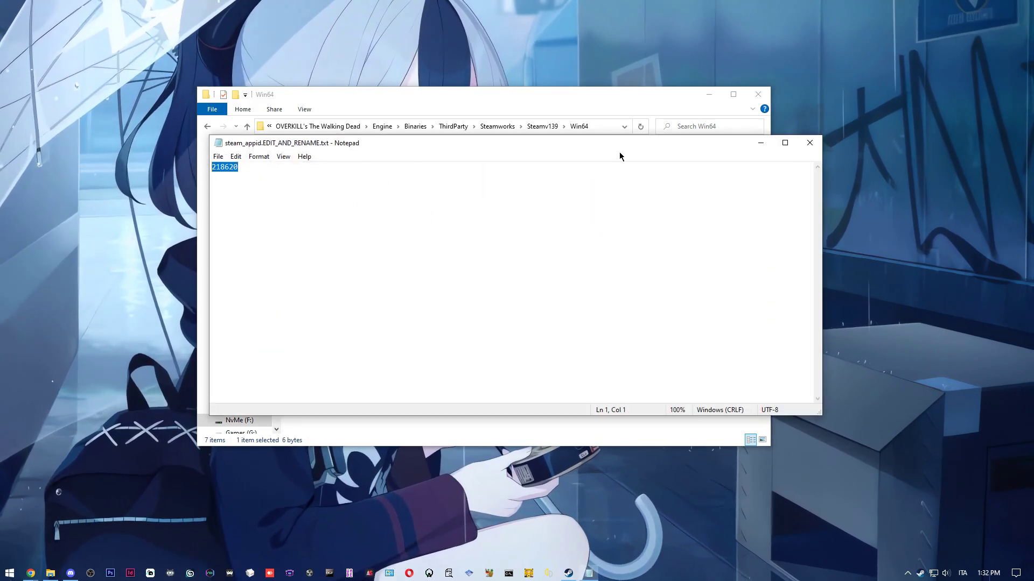
{"action": "left_click", "coordinate": [821, 144]}
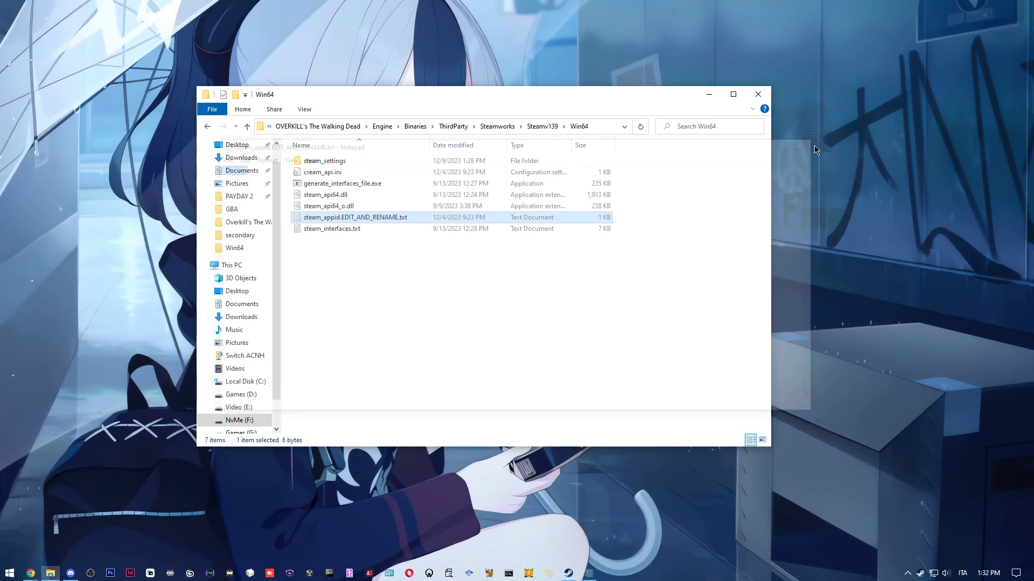
Launch OTWD-Win64-Shipping.exe from the game's OTWD\Binaries\Win64 folder
{"action": "left_click", "coordinate": [453, 126]}
{"action": "left_click", "coordinate": [410, 125]}
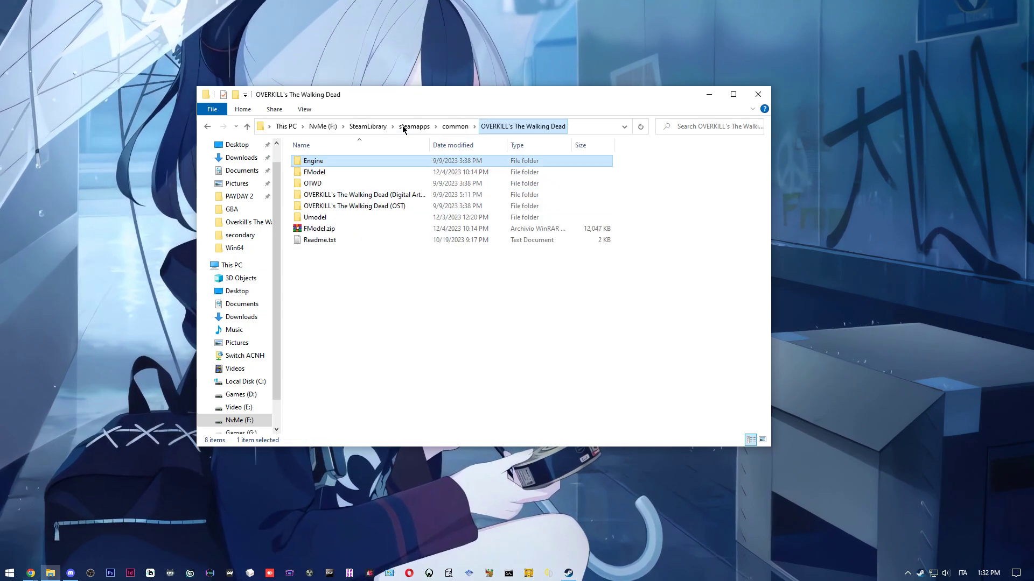
{"action": "double_click", "coordinate": [382, 164]}
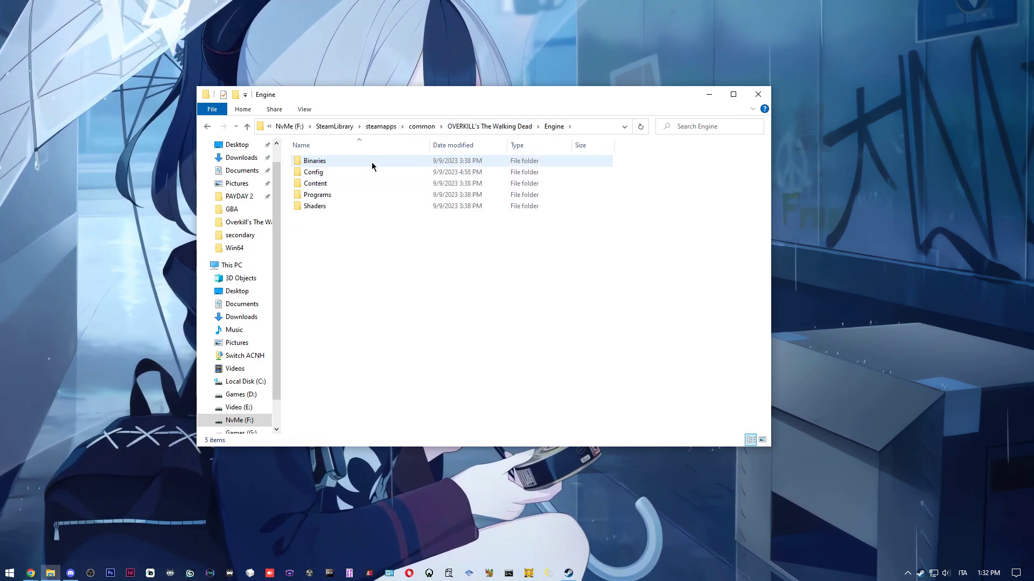
{"action": "left_click", "coordinate": [459, 128]}
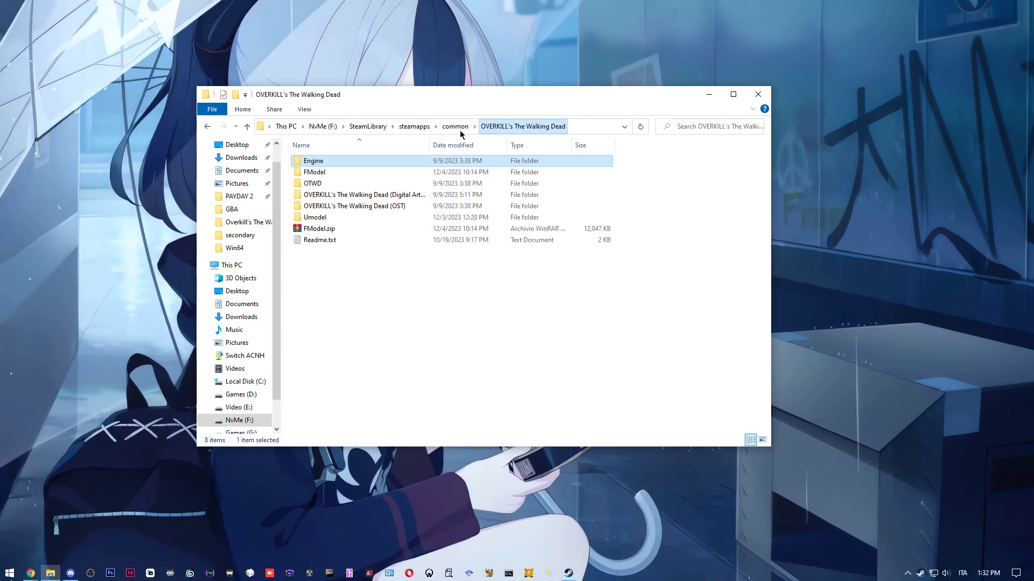
{"action": "double_click", "coordinate": [351, 186]}
{"action": "double_click", "coordinate": [344, 162]}
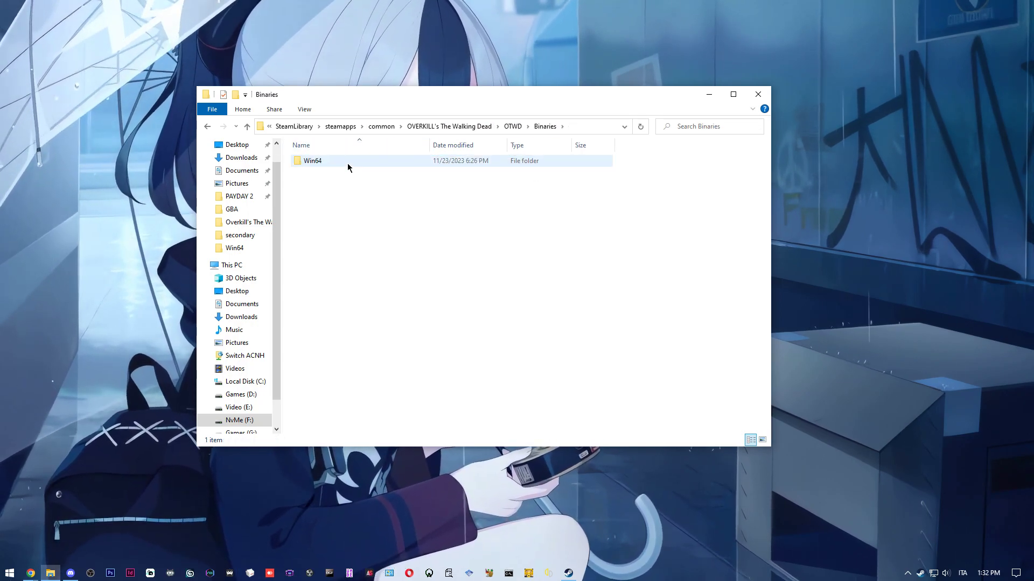
{"action": "double_click", "coordinate": [347, 163]}
{"action": "double_click", "coordinate": [371, 228]}
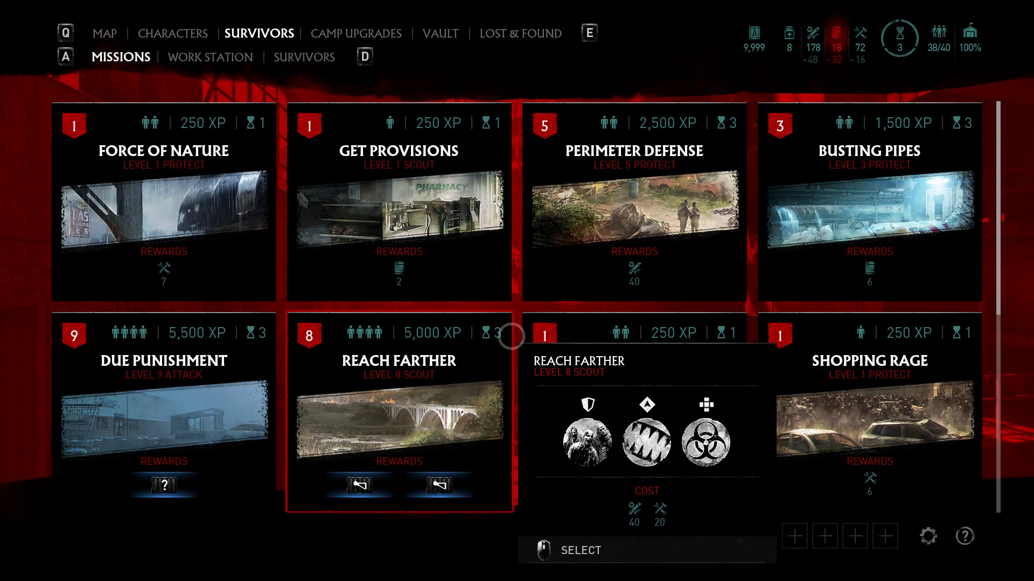
View the game's Manage Team screen, return from it and display the mission map
{"action": "left_click", "coordinate": [814, 537]}
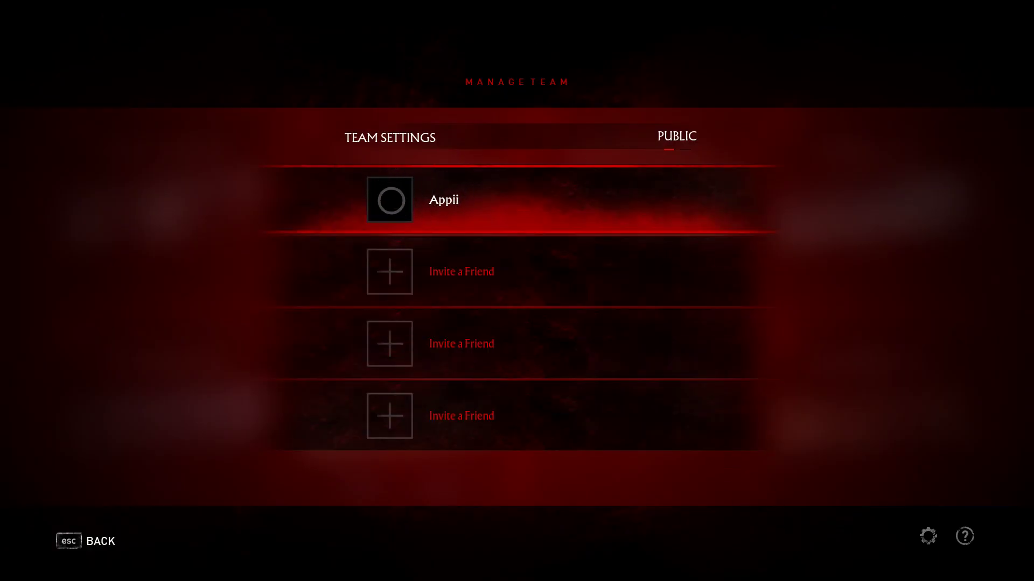
{"action": "key", "text": "Escape"}
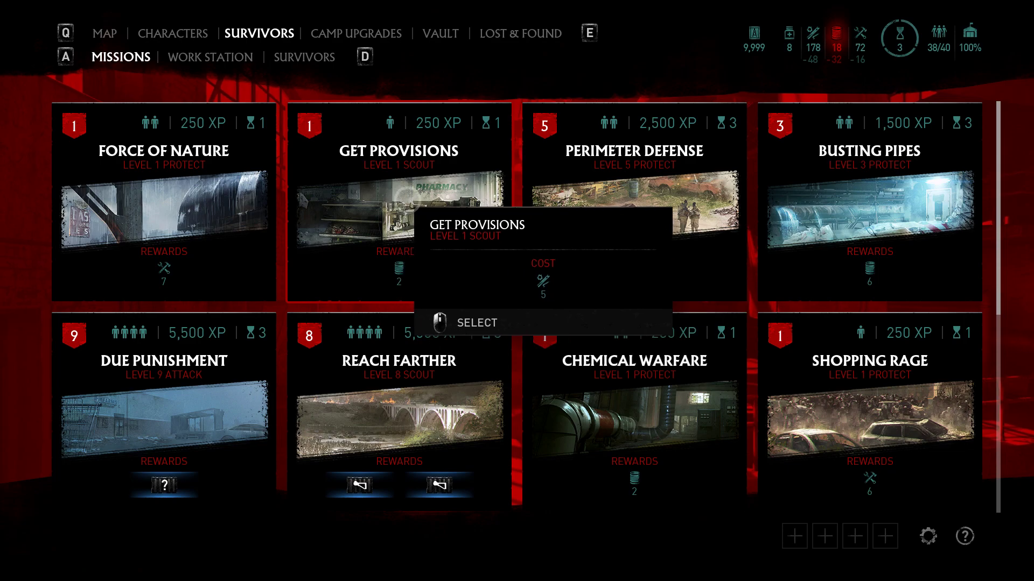
{"action": "left_click", "coordinate": [100, 33]}
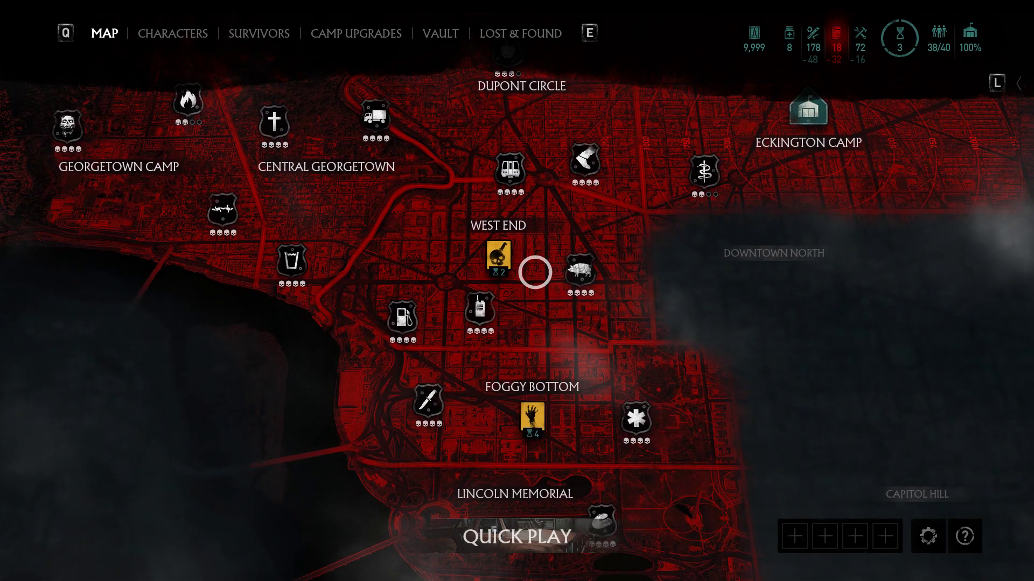
Switch from the running game to the File Explorer window and go to the %appdata% folder
{"action": "key", "text": "super"}
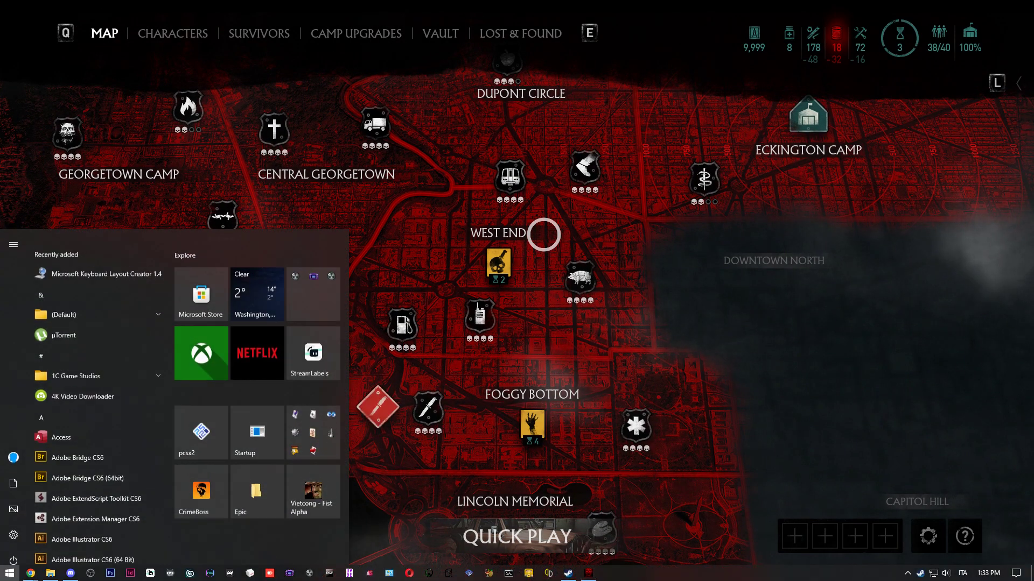
{"action": "key", "text": "super"}
{"action": "key", "text": "alt+Tab"}
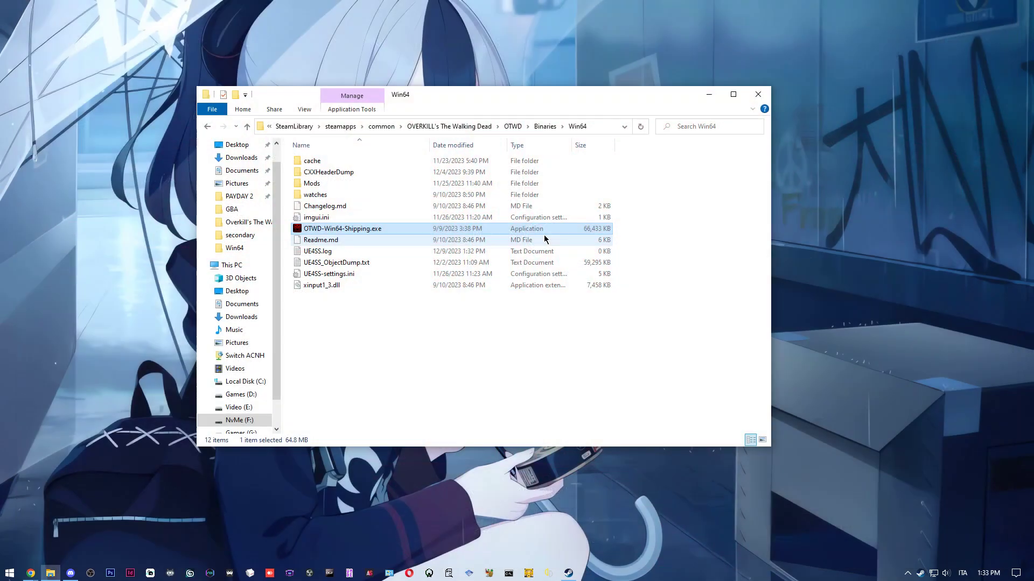
{"action": "left_click", "coordinate": [600, 128]}
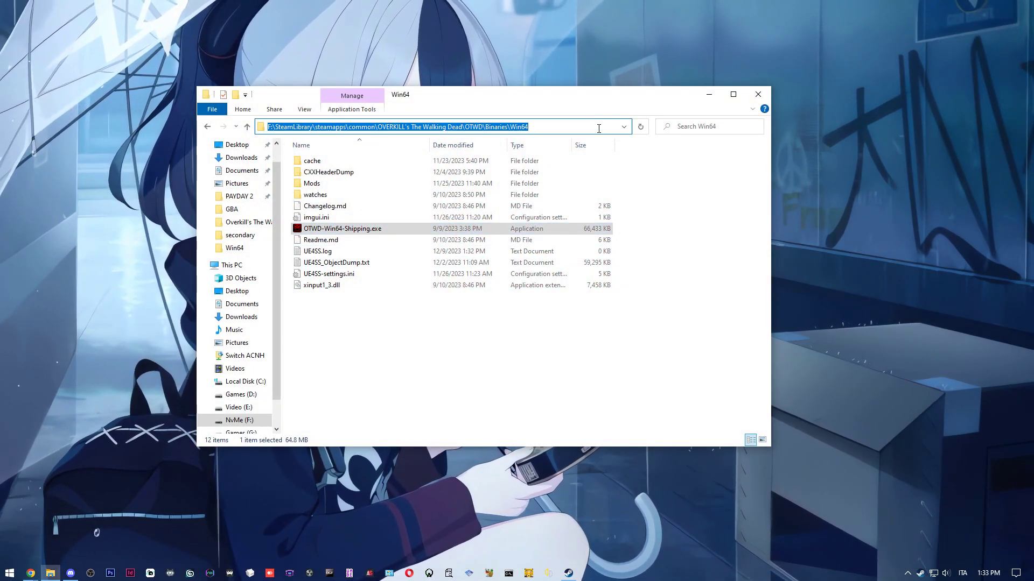
{"action": "type", "text": "%"}
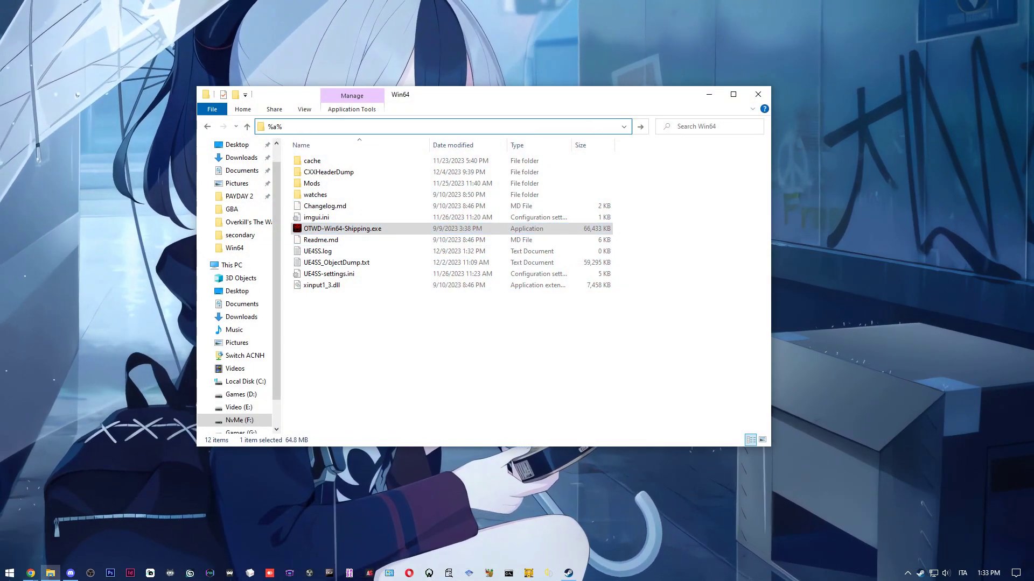
{"action": "type", "text": "%appdata"}
{"action": "key", "text": "Return"}
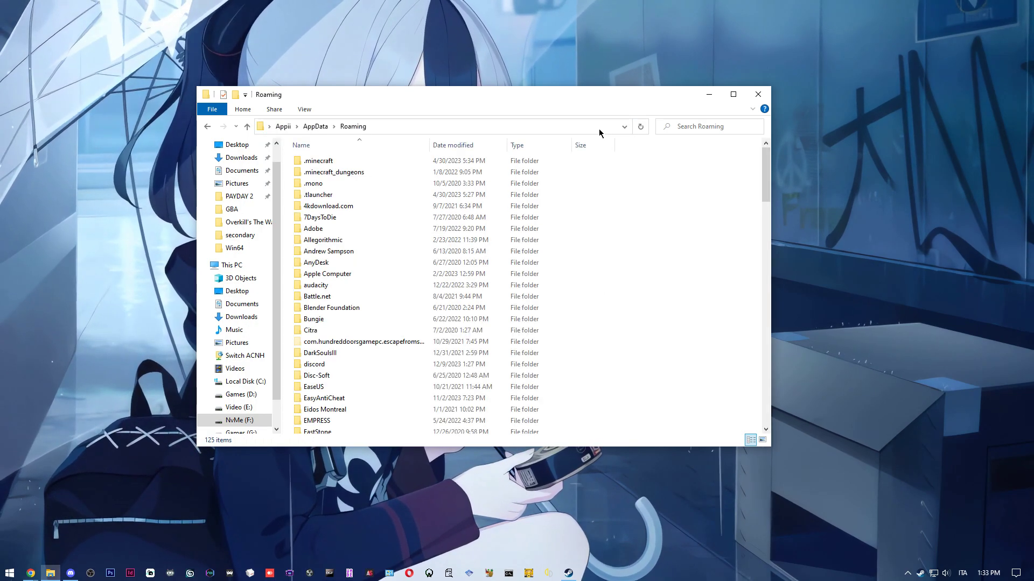
Look through the folders in AppData\Local for the Steam emulator's save folder
{"action": "left_click", "coordinate": [315, 127]}
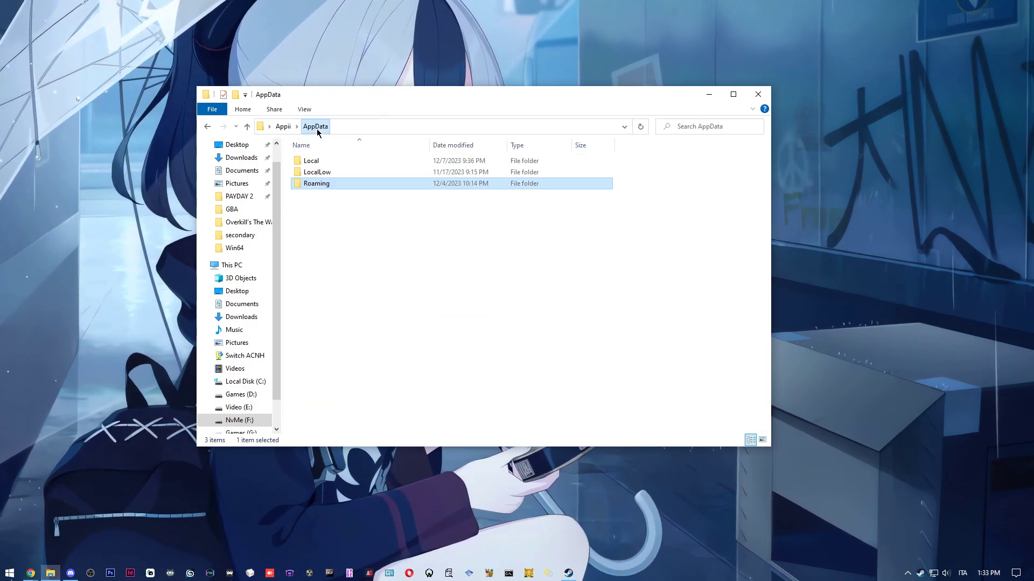
{"action": "double_click", "coordinate": [317, 160]}
{"action": "scroll", "coordinate": [379, 347], "scroll_direction": "down", "scroll_amount": 13}
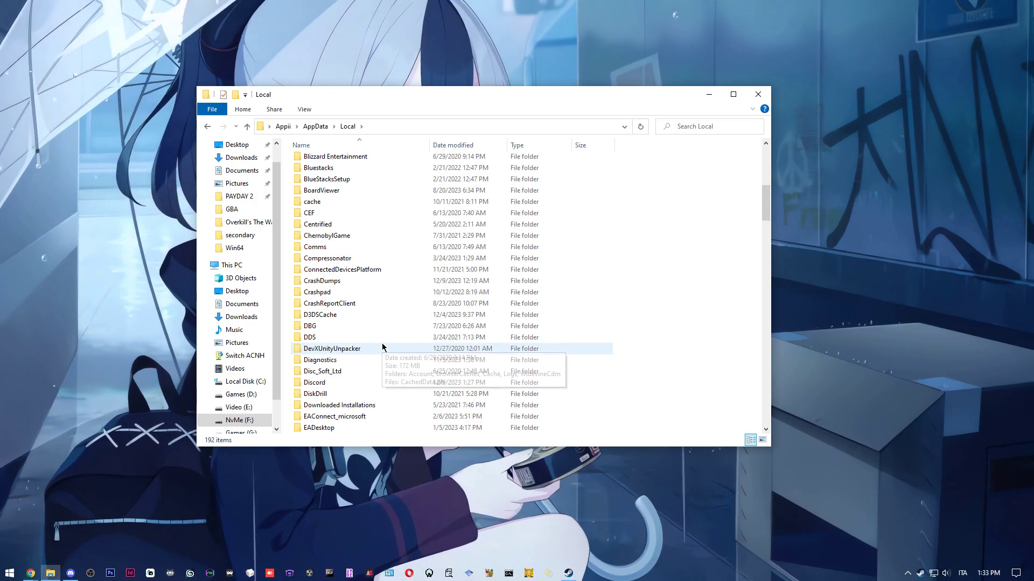
{"action": "scroll", "coordinate": [370, 308], "scroll_direction": "down", "scroll_amount": 10}
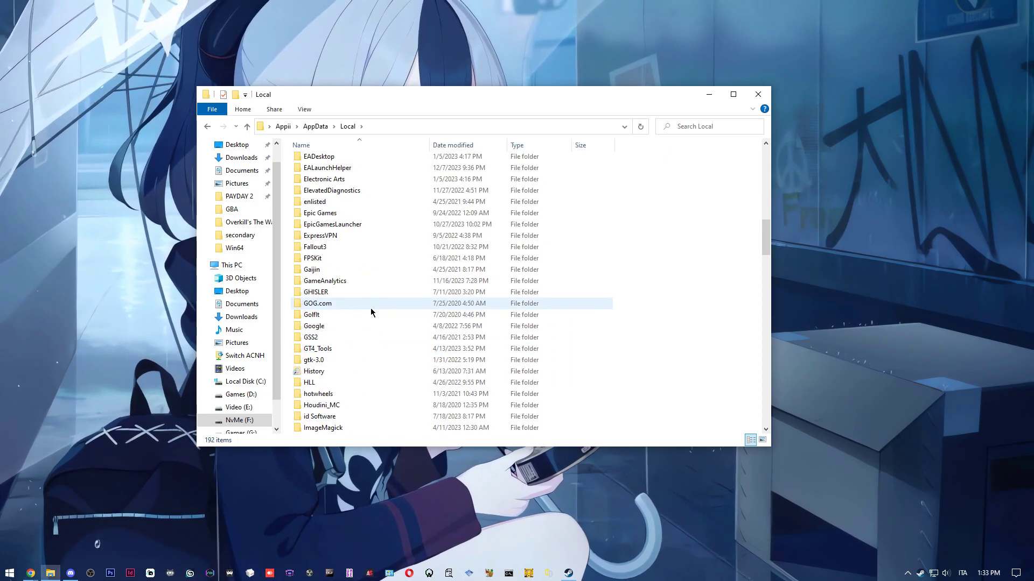
{"action": "key", "text": "g"}
{"action": "key", "text": "g"}
{"action": "key", "text": "g"}
{"action": "key", "text": "g"}
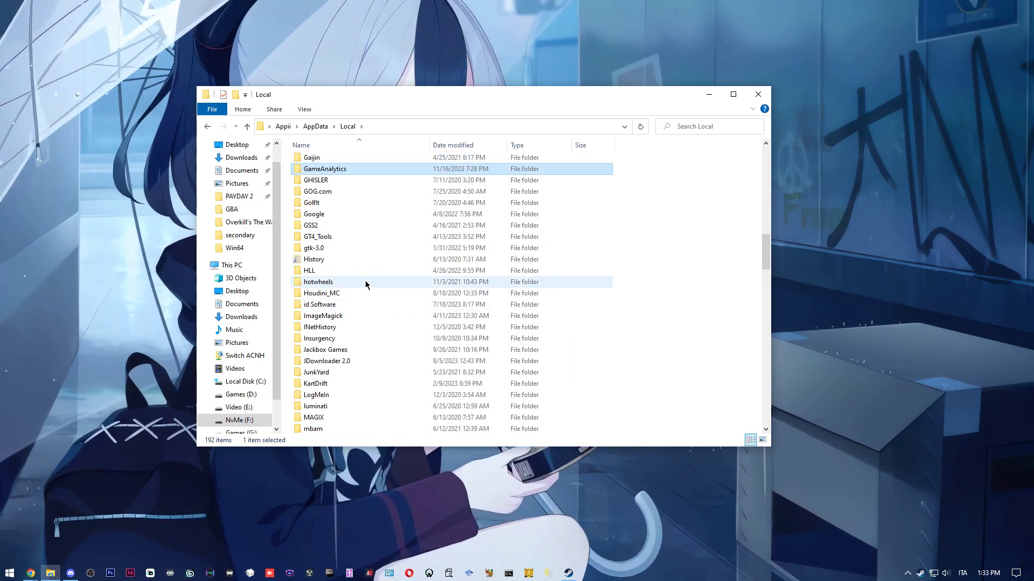
{"action": "left_click", "coordinate": [367, 270]}
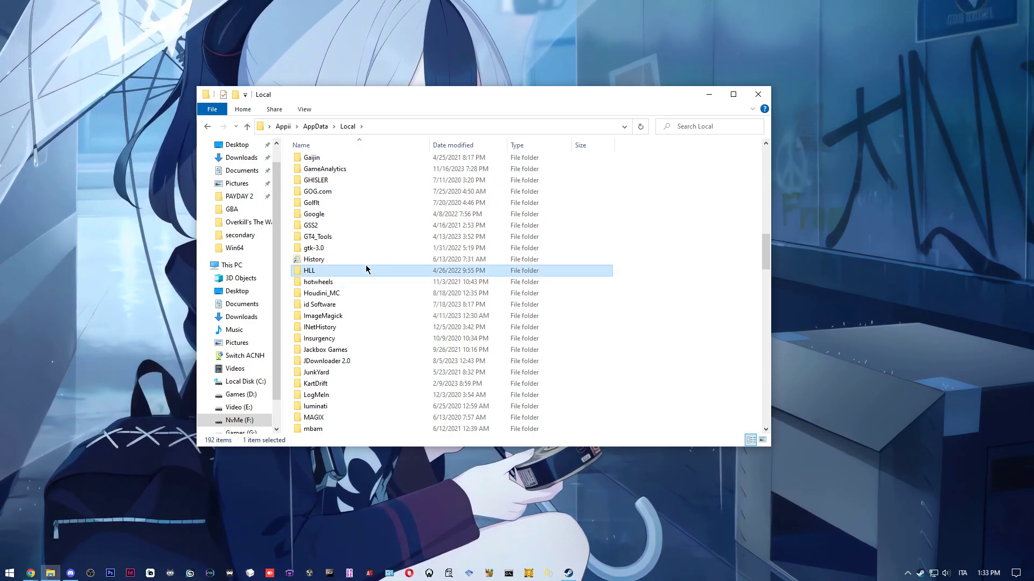
{"action": "scroll", "coordinate": [366, 269], "scroll_direction": "down", "scroll_amount": 20}
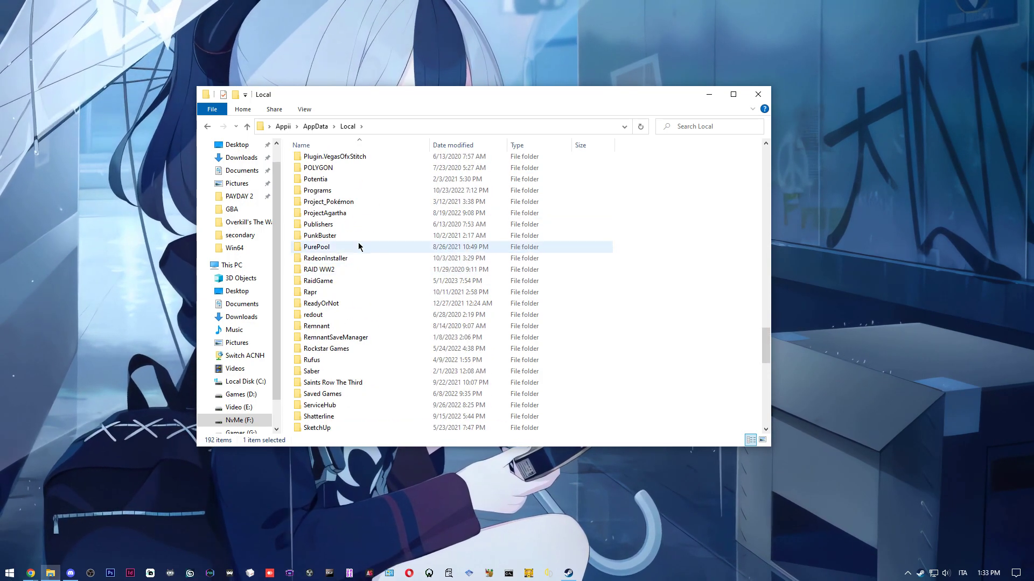
Return to AppData\Roaming and open the settings folder inside Goldberg SteamEmu Saves
{"action": "left_click", "coordinate": [305, 125]}
{"action": "double_click", "coordinate": [348, 184]}
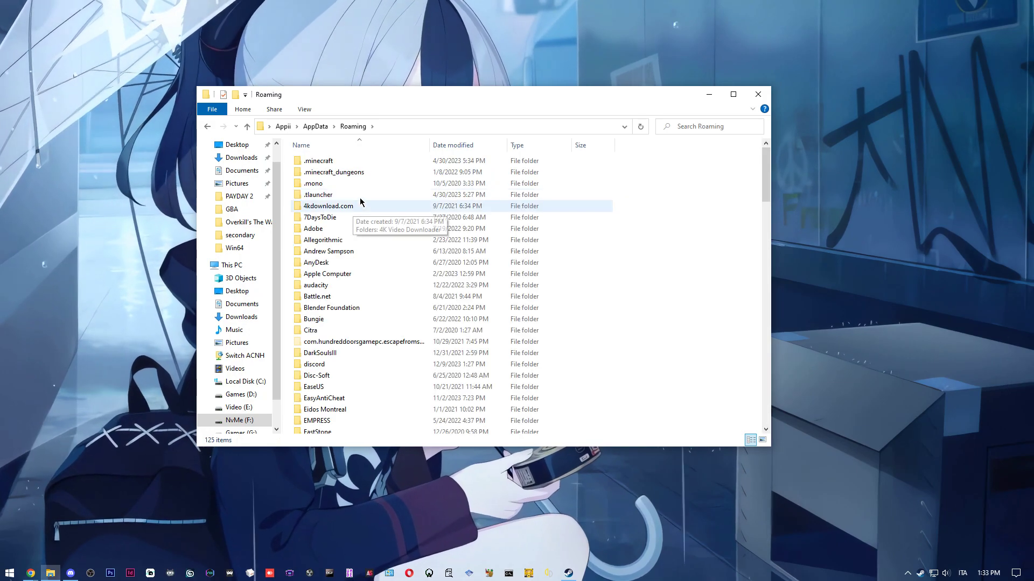
{"action": "left_click", "coordinate": [415, 297]}
{"action": "scroll", "coordinate": [415, 296], "scroll_direction": "down", "scroll_amount": 8}
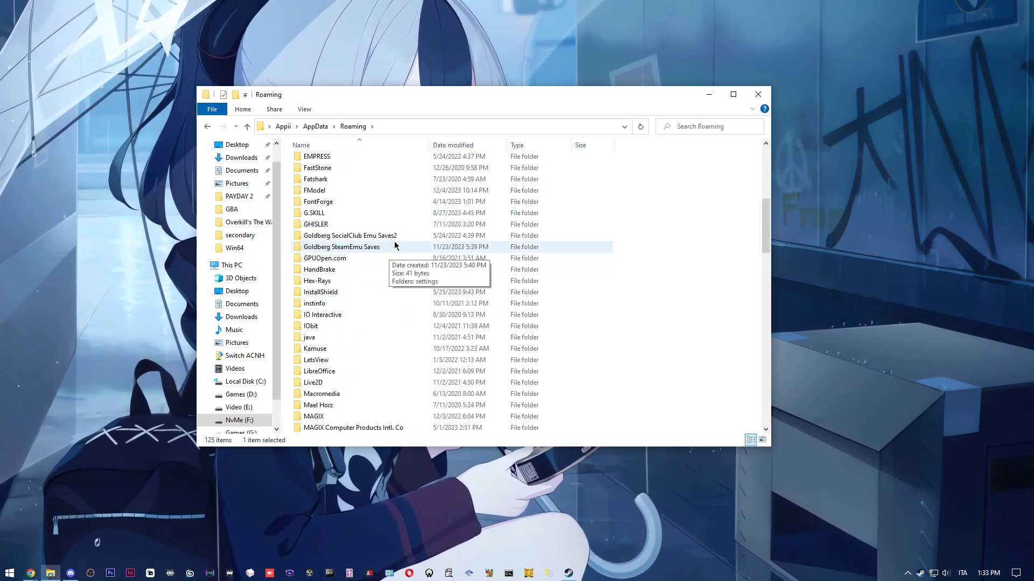
{"action": "left_click", "coordinate": [401, 247]}
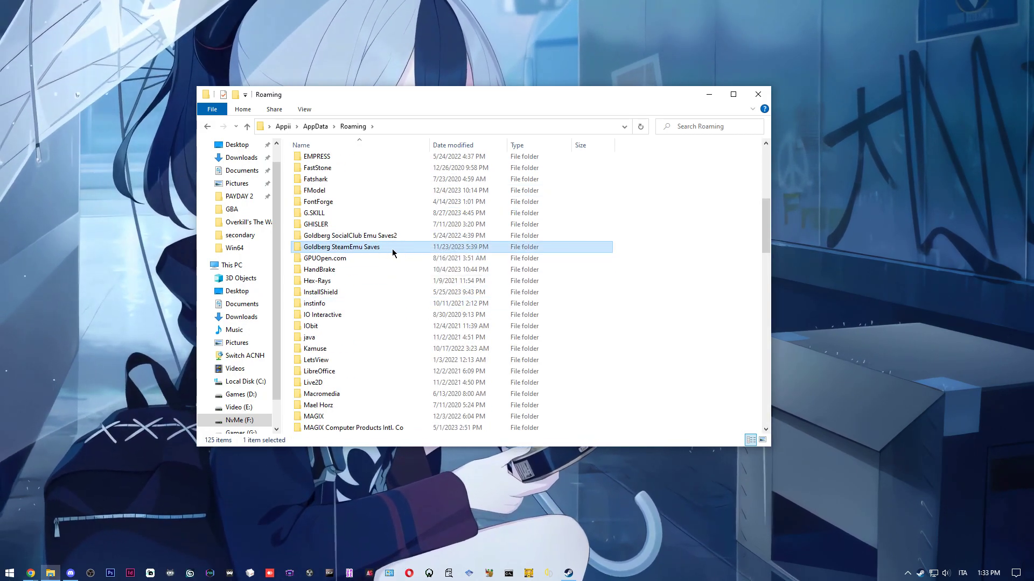
{"action": "double_click", "coordinate": [392, 249]}
{"action": "double_click", "coordinate": [366, 163]}
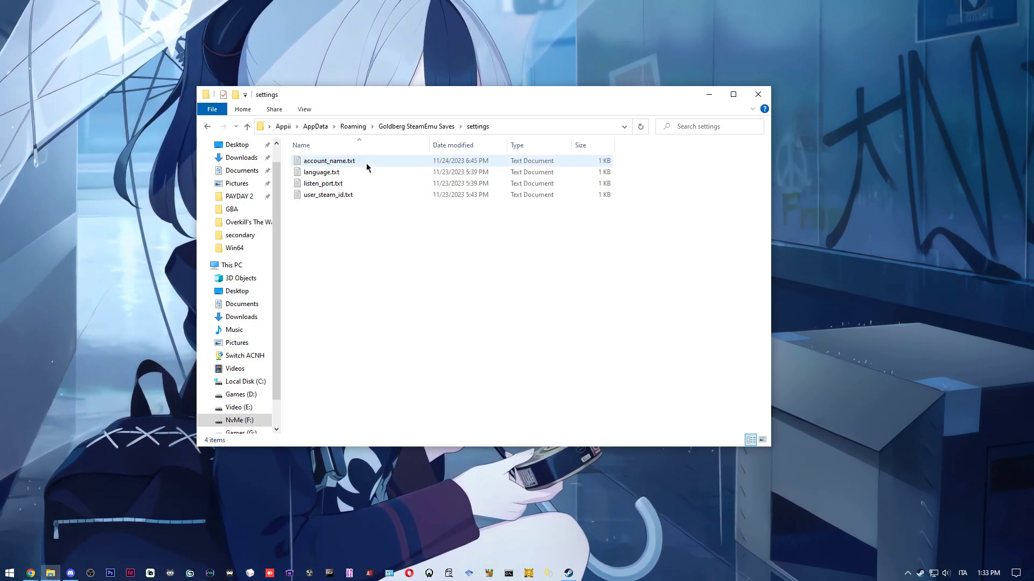
Replace the account name in account_name.txt with Player1, then save and close the file
{"action": "double_click", "coordinate": [366, 163]}
{"action": "key", "text": "ctrl+a"}
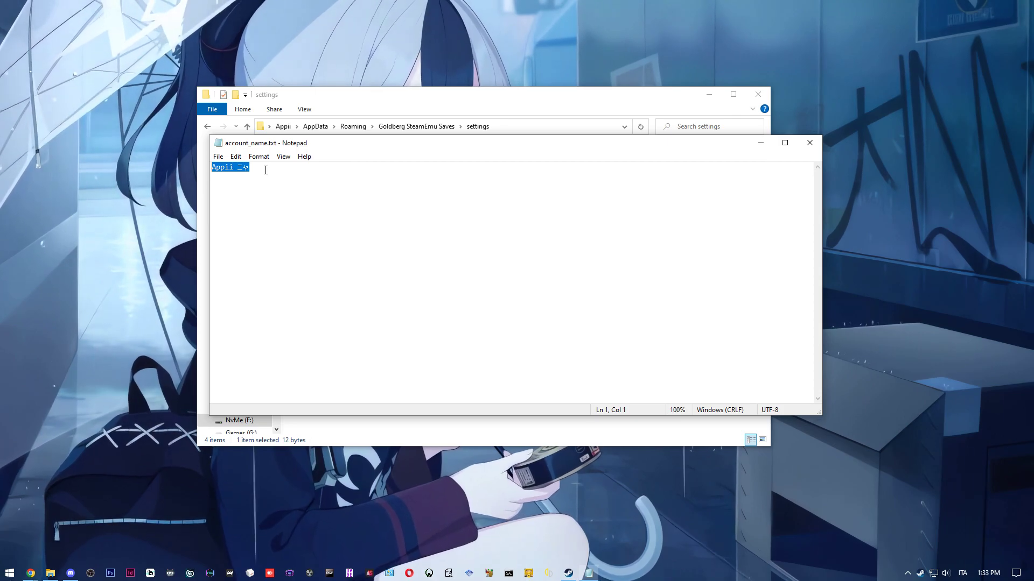
{"action": "type", "text": "Player1"}
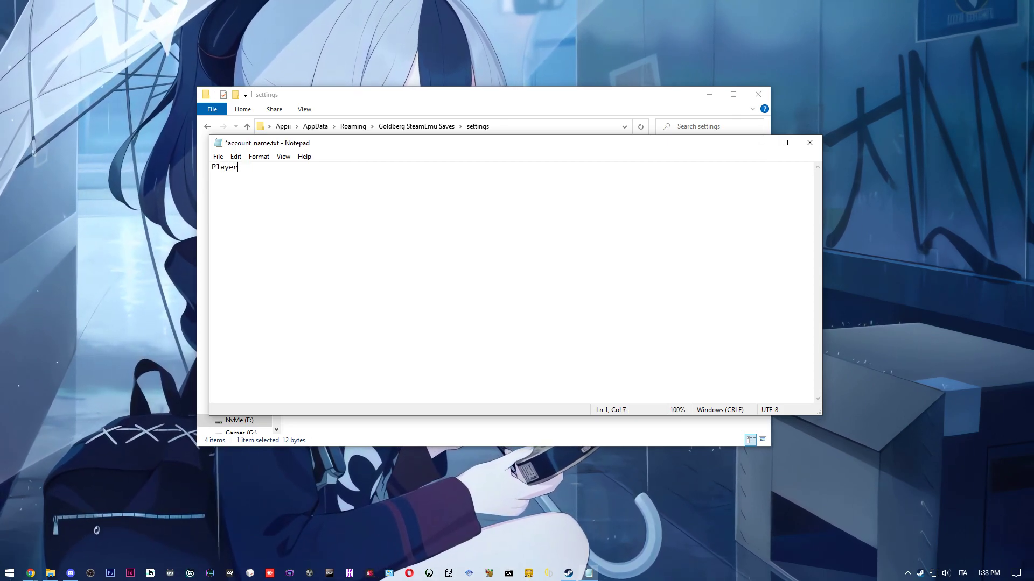
{"action": "left_click", "coordinate": [809, 142]}
{"action": "left_click", "coordinate": [486, 303]}
Inspect the language set in language.txt and the Steam ID in user_steam_id.txt, closing each file without changes
{"action": "double_click", "coordinate": [376, 172]}
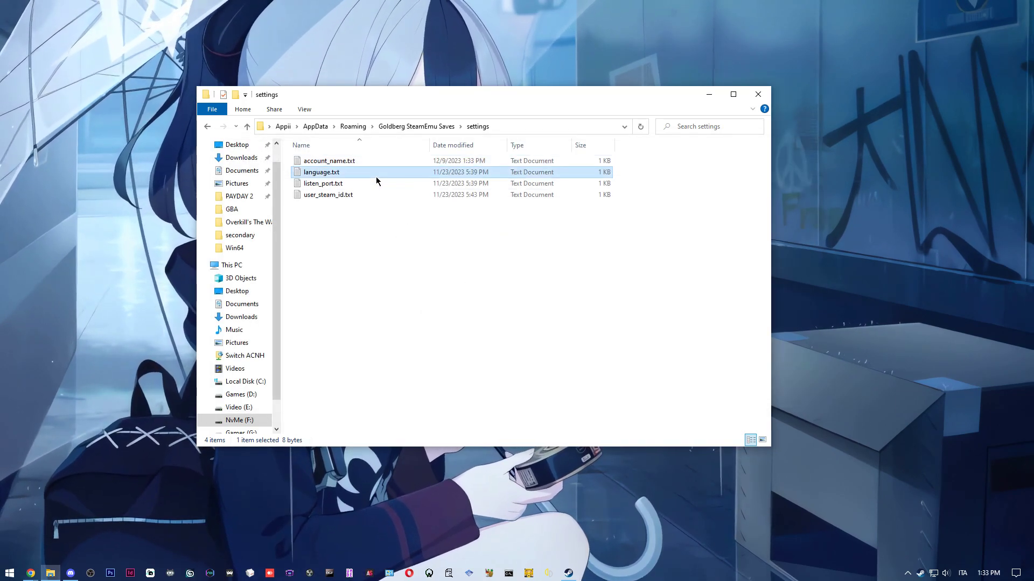
{"action": "left_click_drag", "start_coordinate": [337, 168], "coordinate": [212, 168]}
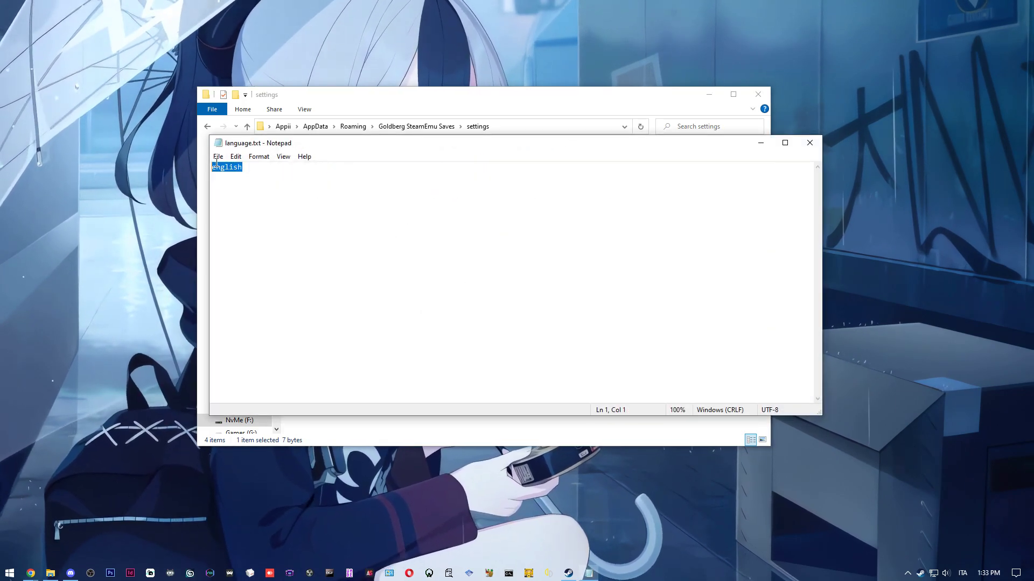
{"action": "left_click", "coordinate": [813, 146]}
{"action": "double_click", "coordinate": [500, 195]}
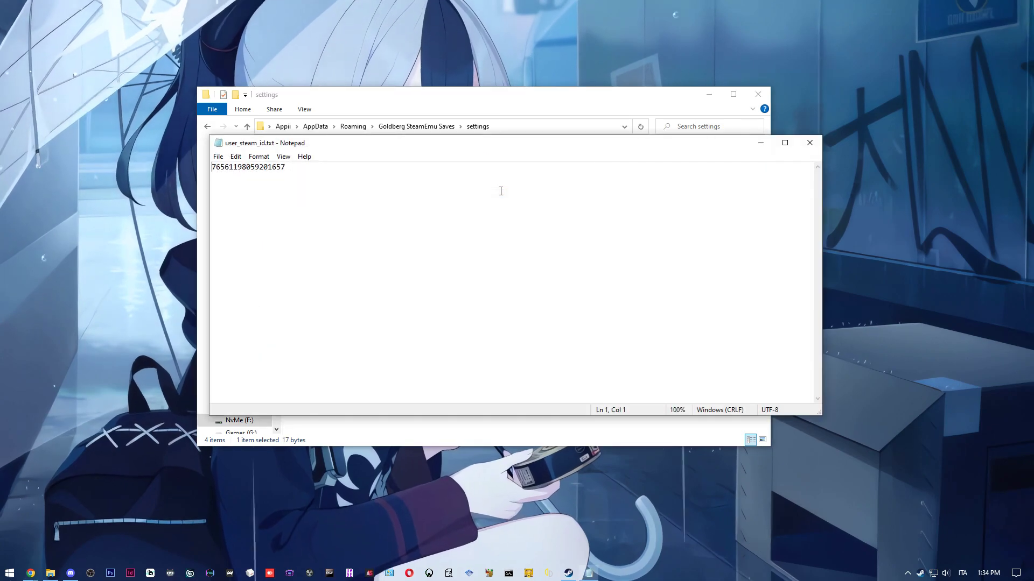
{"action": "left_click_drag", "start_coordinate": [374, 164], "coordinate": [142, 147]}
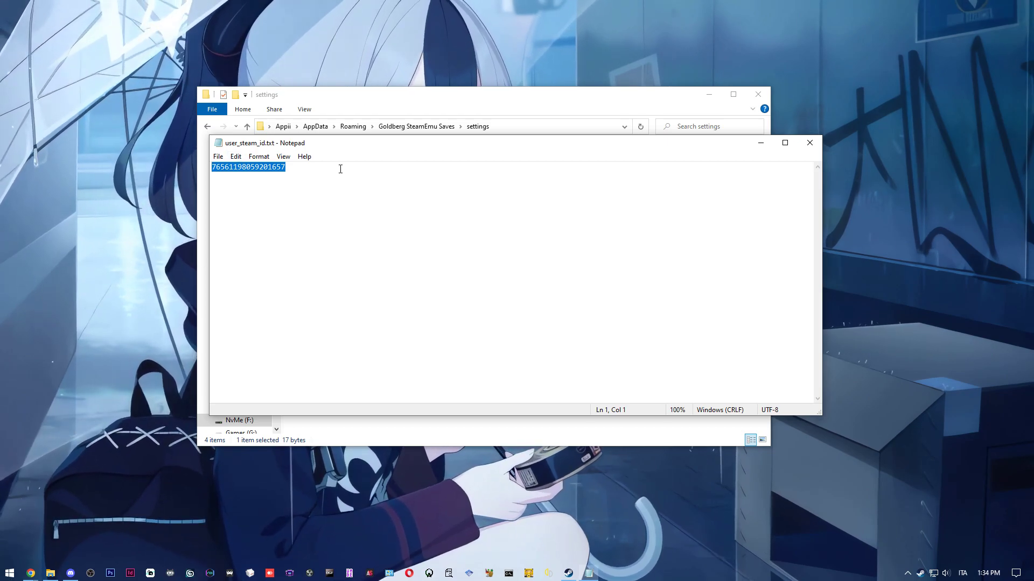
{"action": "left_click", "coordinate": [808, 146]}
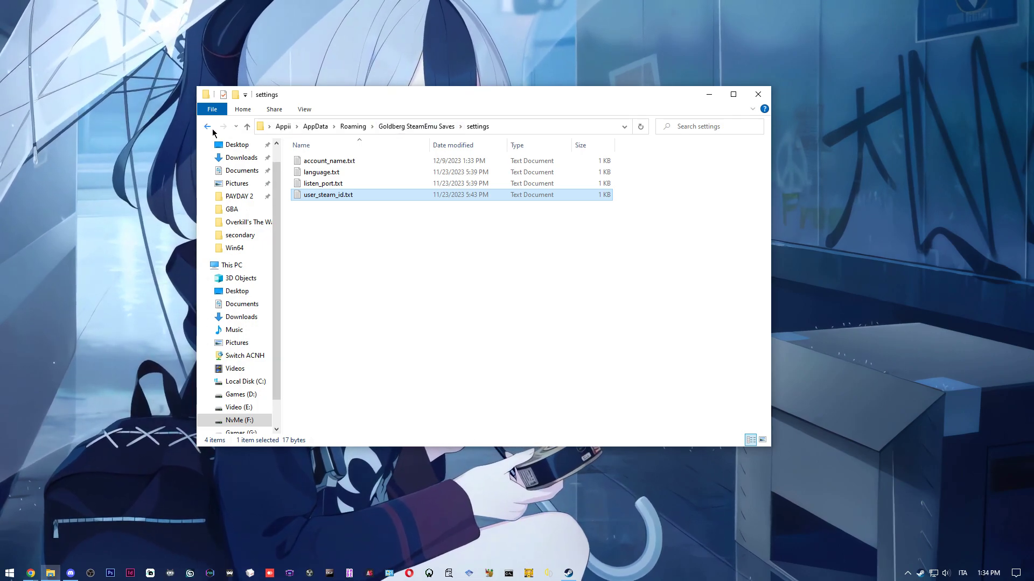
Go to the game's OTWD\Binaries\Win64 folder and launch OTWD-Win64-Shipping.exe
{"action": "left_click", "coordinate": [256, 248]}
{"action": "left_click", "coordinate": [245, 222]}
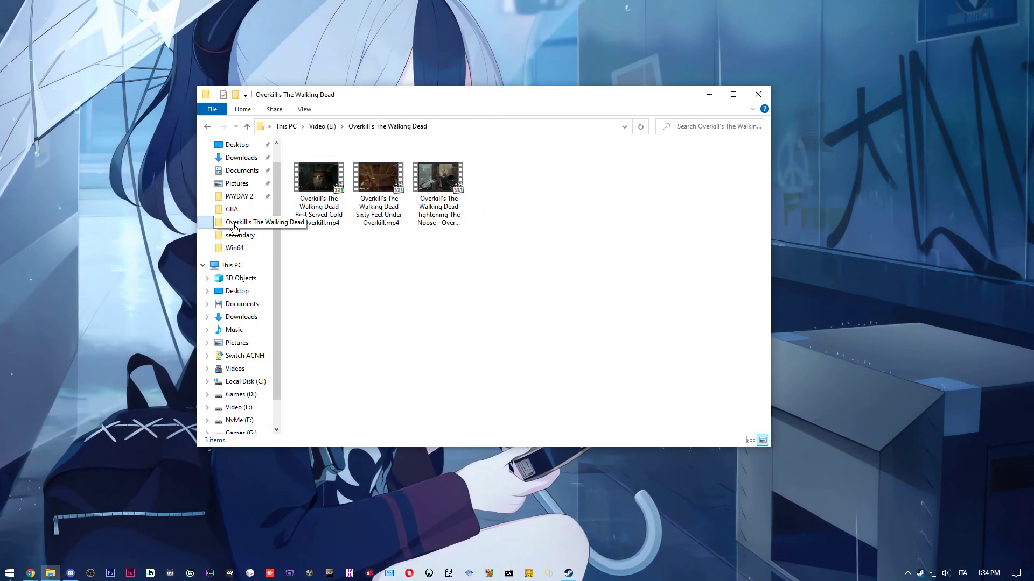
{"action": "left_click", "coordinate": [235, 248]}
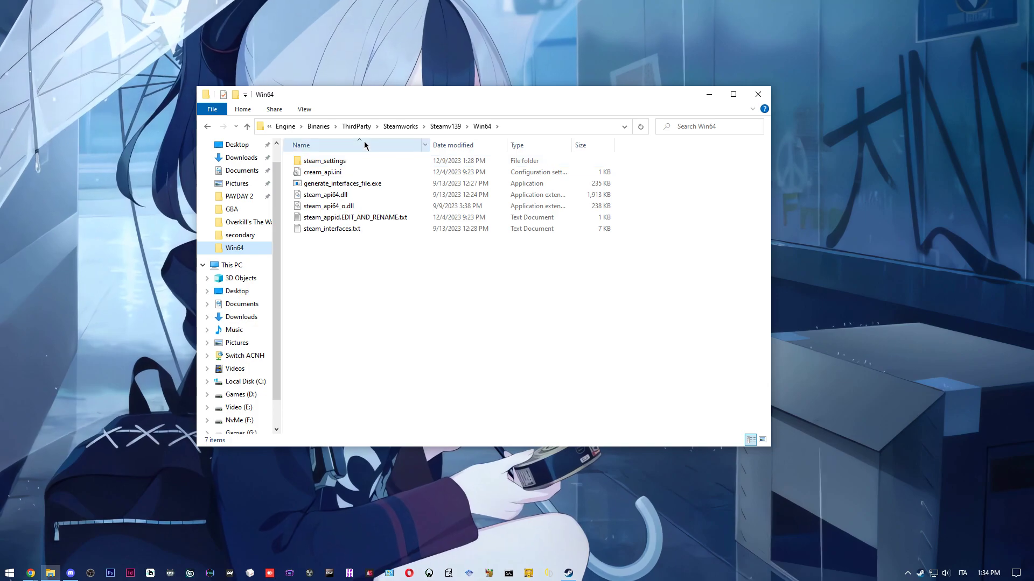
{"action": "left_click", "coordinate": [382, 126]}
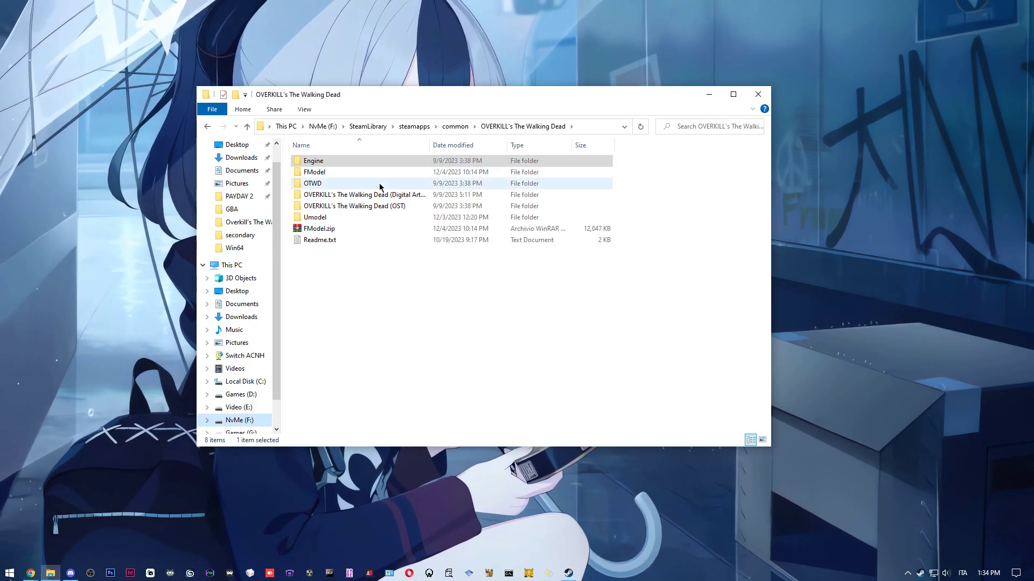
{"action": "double_click", "coordinate": [379, 184]}
{"action": "double_click", "coordinate": [374, 161]}
{"action": "double_click", "coordinate": [376, 164]}
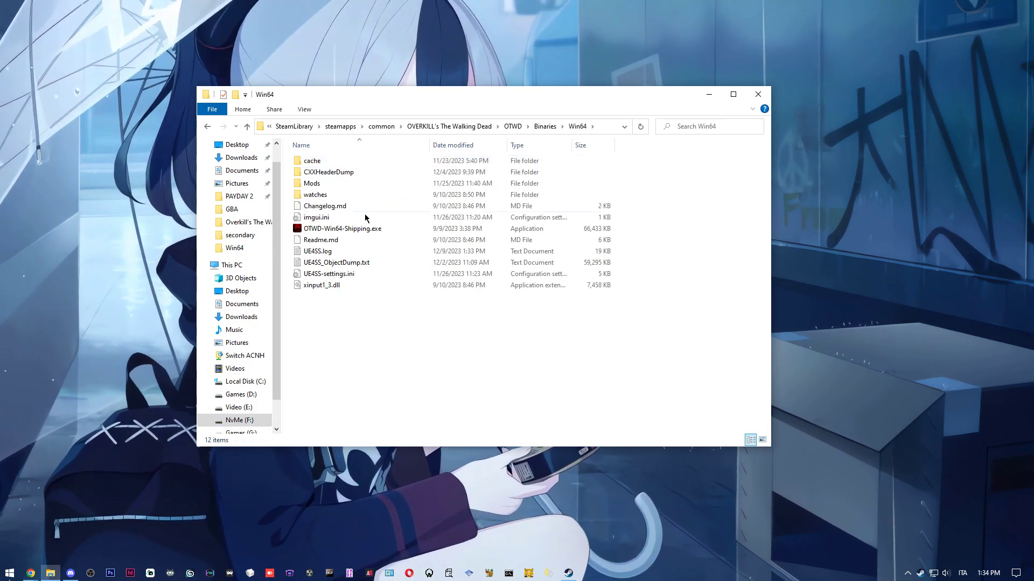
{"action": "double_click", "coordinate": [370, 229]}
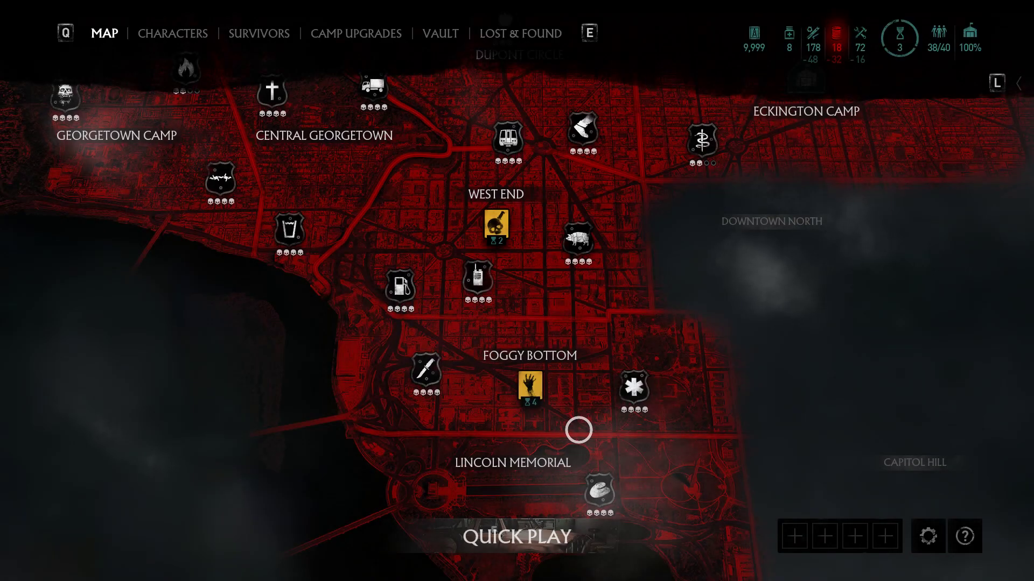
Check the player name on the game's Manage Team screen, return to the map and quit the game
{"action": "left_click", "coordinate": [795, 536]}
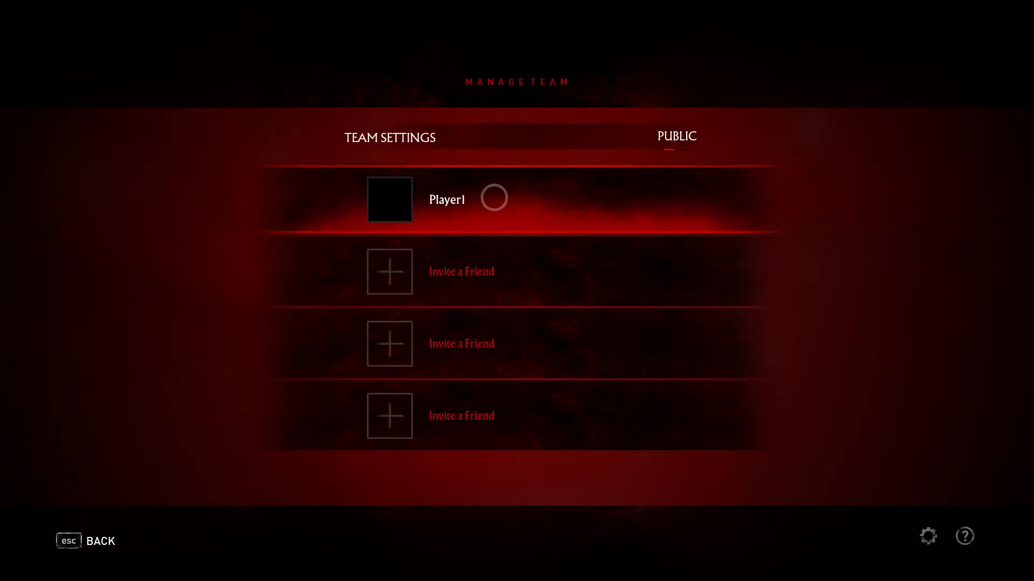
{"action": "left_click", "coordinate": [101, 534]}
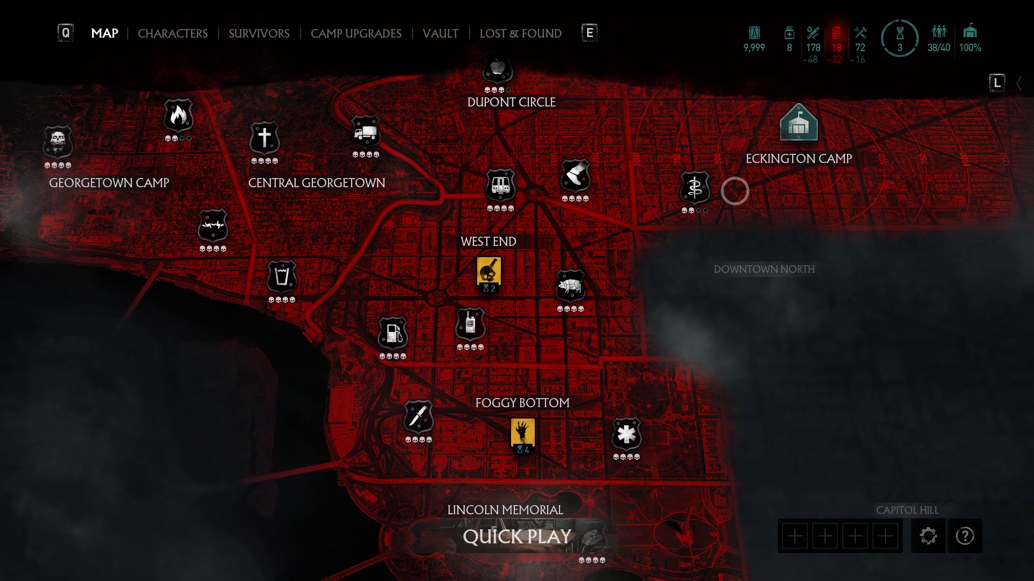
{"action": "left_click", "coordinate": [928, 536]}
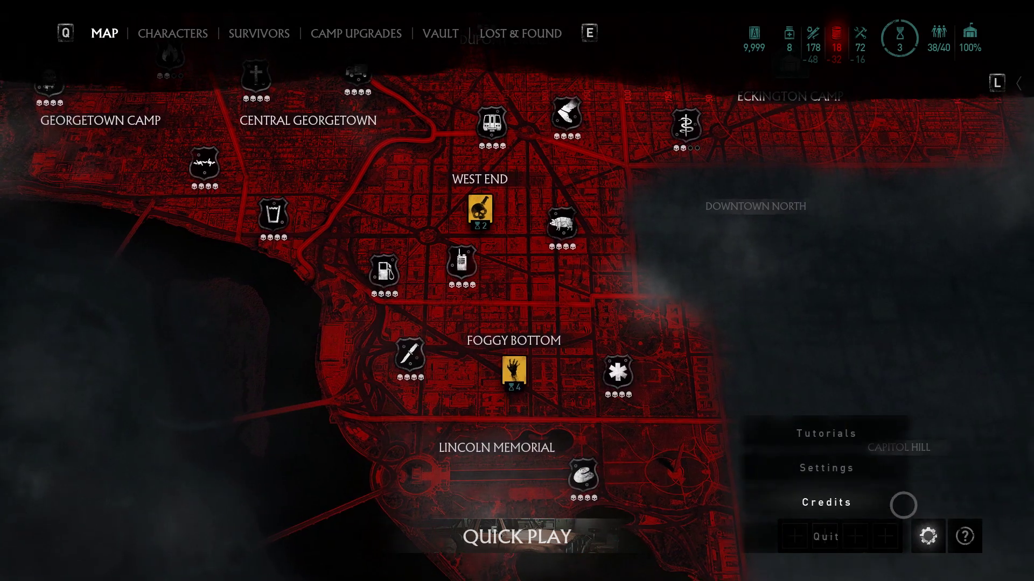
{"action": "left_click", "coordinate": [825, 537]}
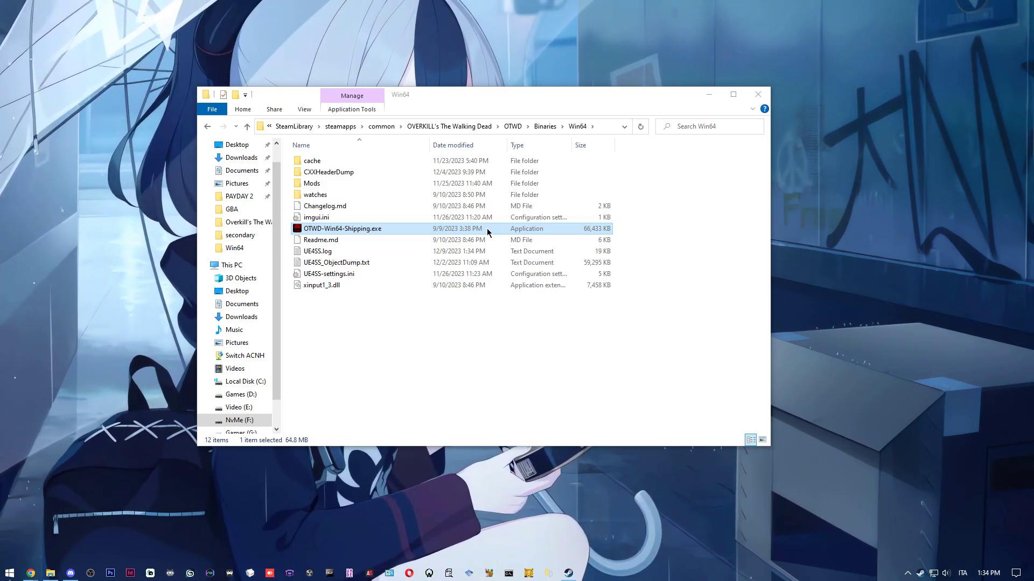
Launch Radmin VPN and move its window so that it overlaps the File Explorer window
{"action": "key", "text": "super"}
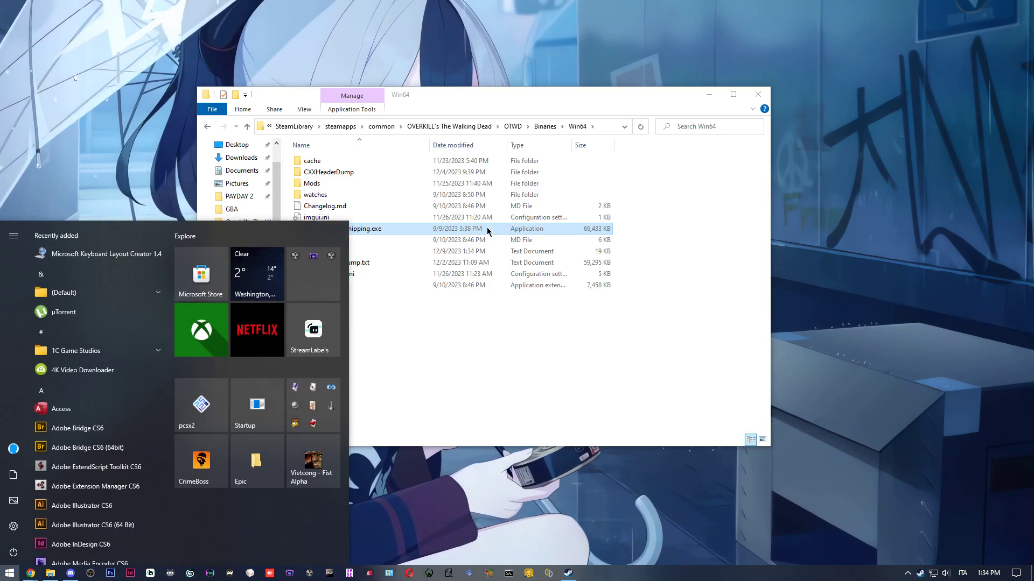
{"action": "type", "text": "ra"}
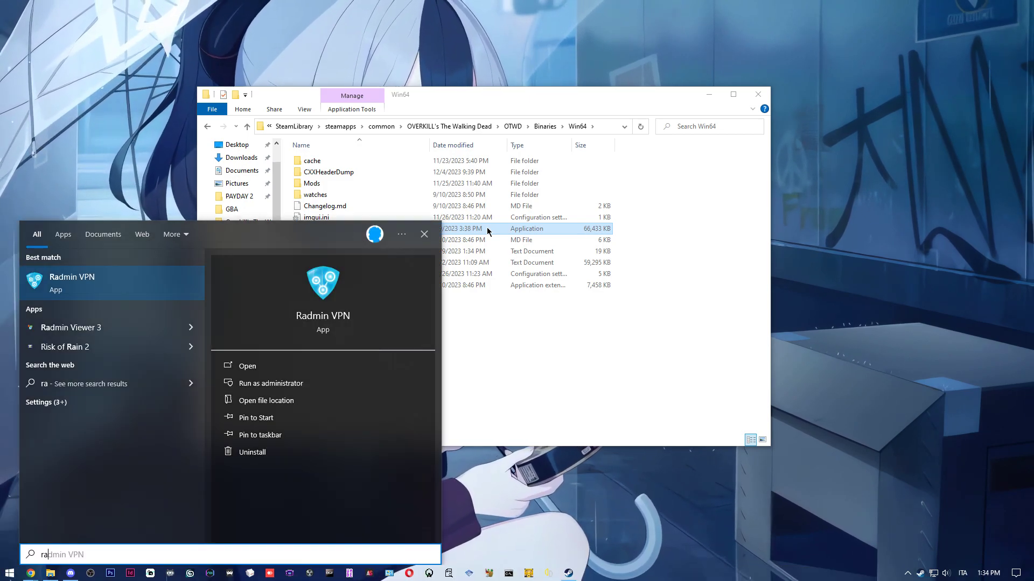
{"action": "key", "text": "Return"}
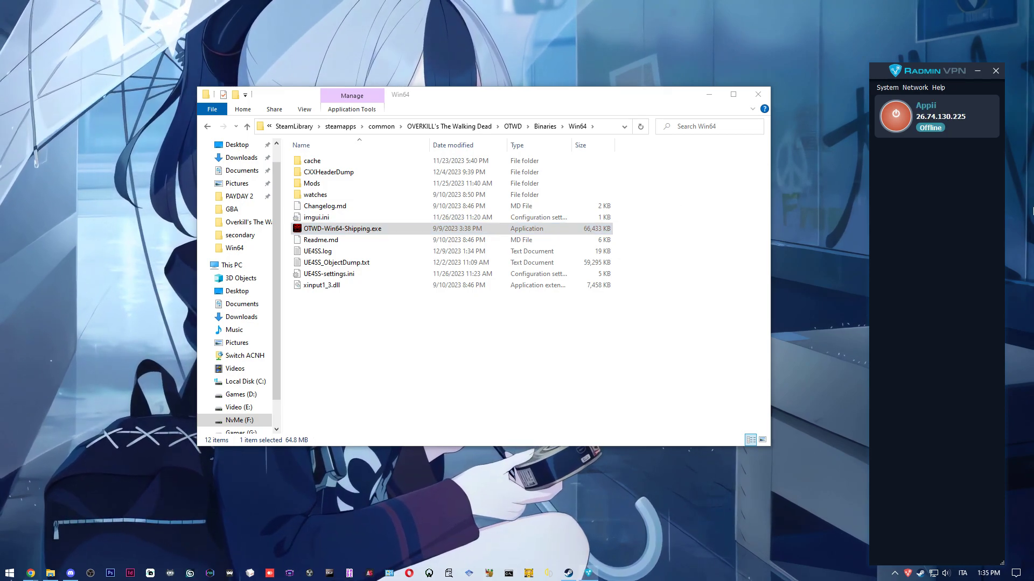
{"action": "left_click_drag", "start_coordinate": [949, 78], "coordinate": [703, 44]}
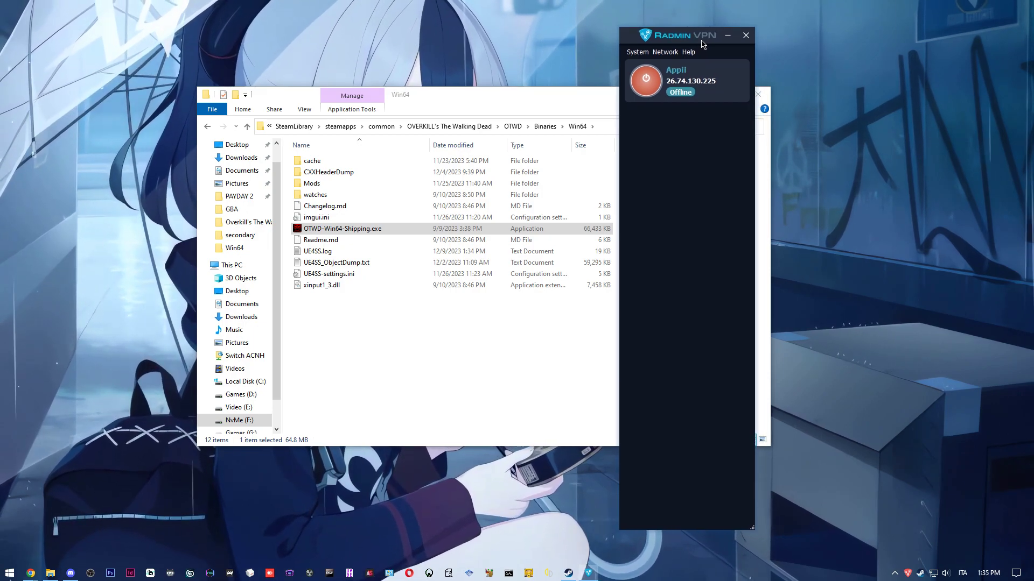
Bring Radmin VPN online and open the list of gaming networks available to join
{"action": "left_click", "coordinate": [647, 80]}
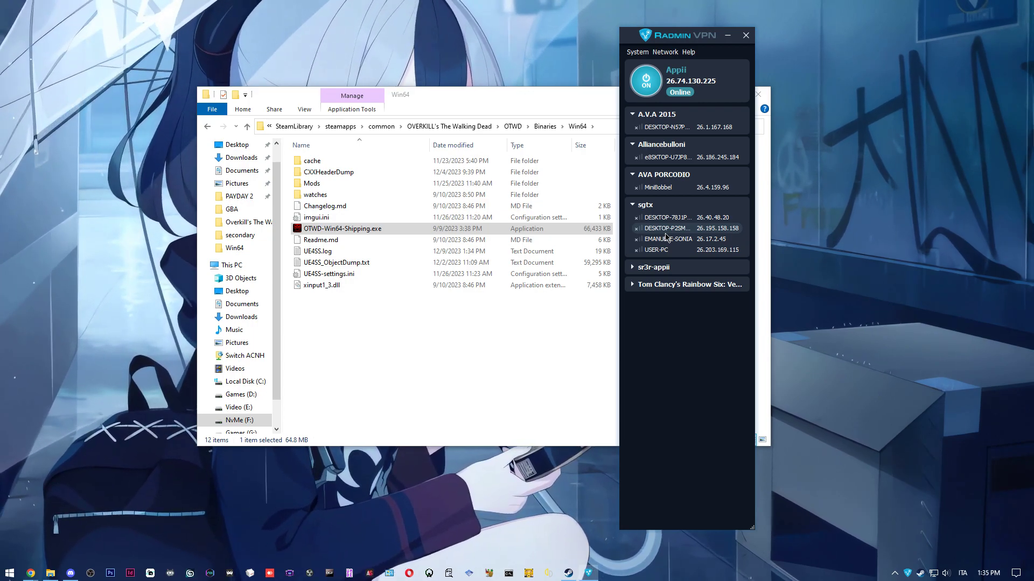
{"action": "left_click", "coordinate": [637, 52]}
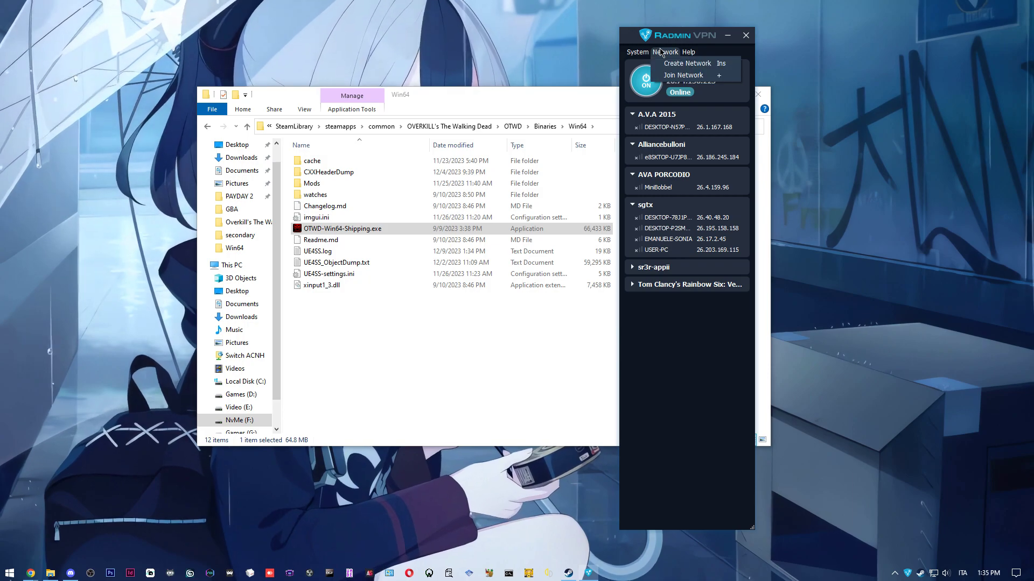
{"action": "left_click", "coordinate": [664, 52]}
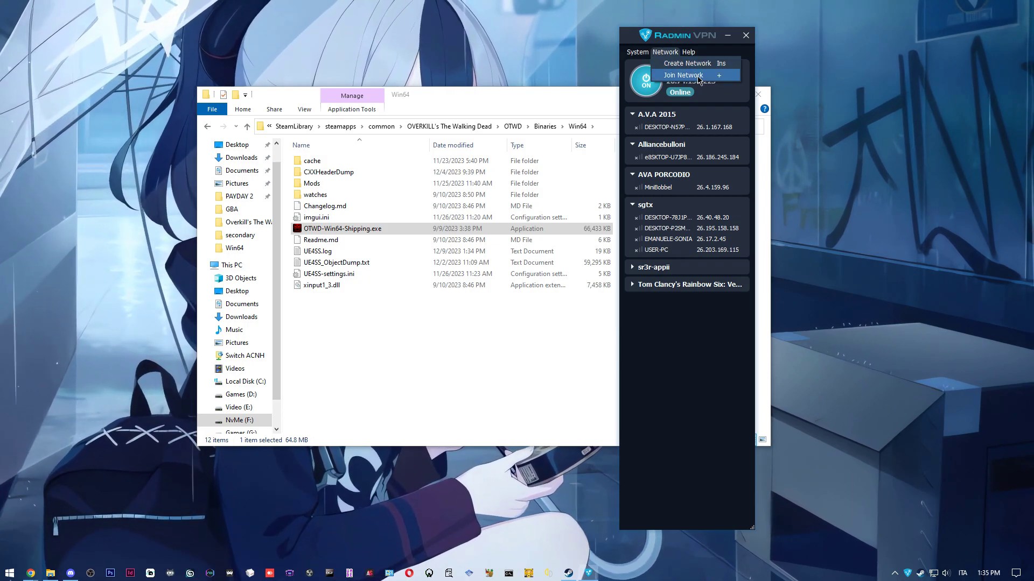
{"action": "left_click", "coordinate": [696, 75]}
{"action": "left_click", "coordinate": [691, 240]}
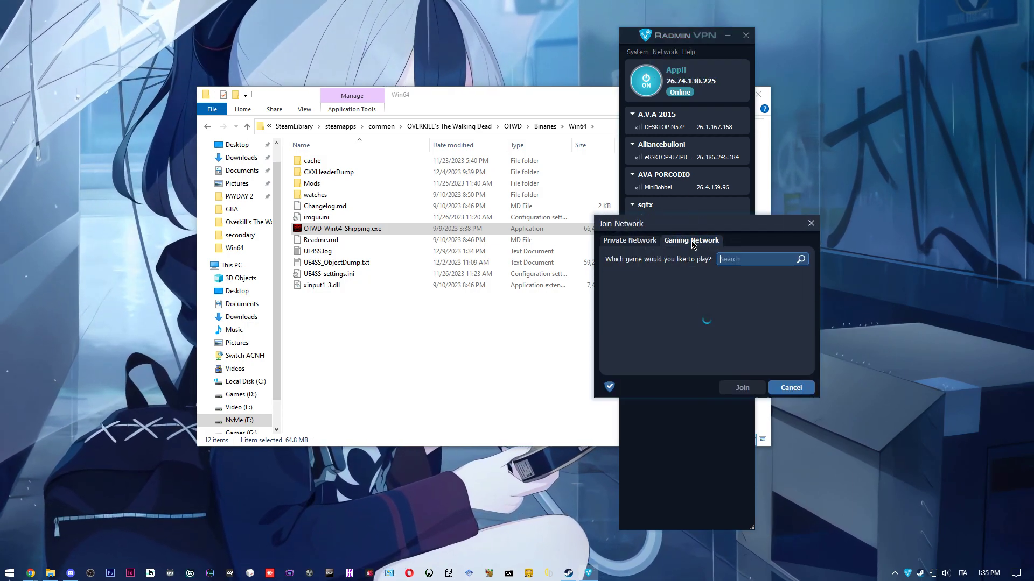
Search the gaming networks for "otw", clear the search, and close Radmin VPN without joining a network
{"action": "left_click", "coordinate": [755, 259]}
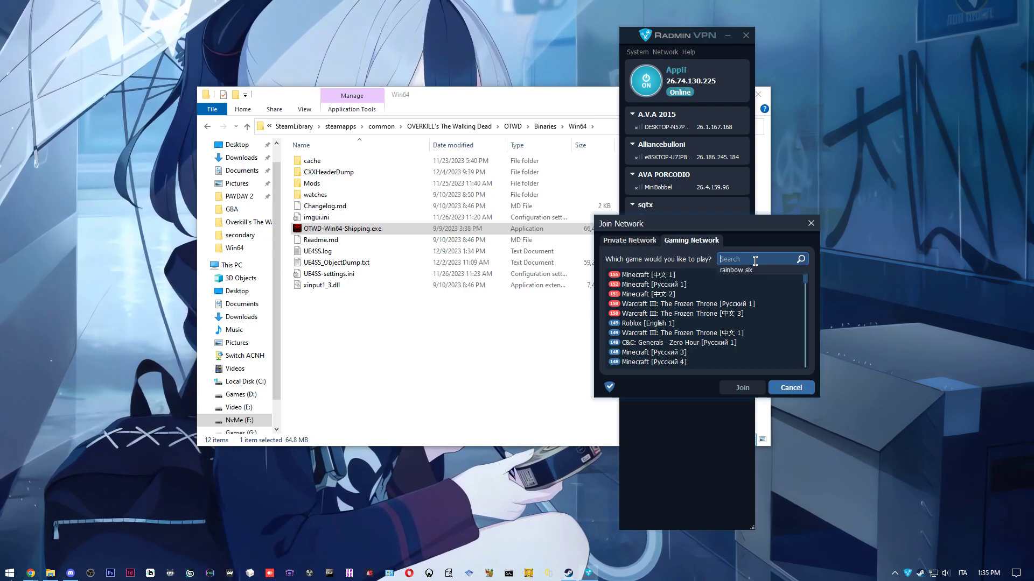
{"action": "type", "text": "o"}
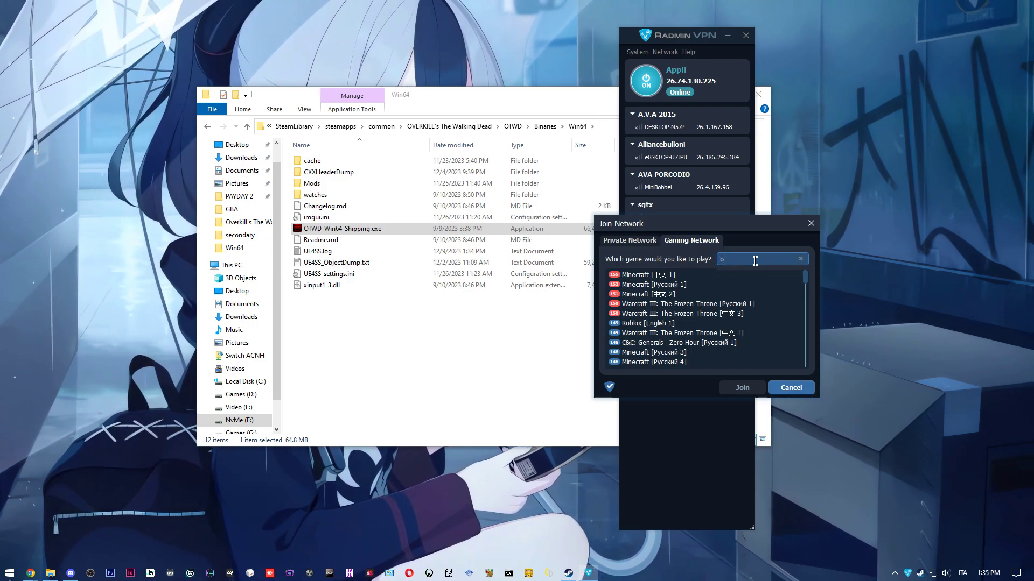
{"action": "type", "text": "twd"}
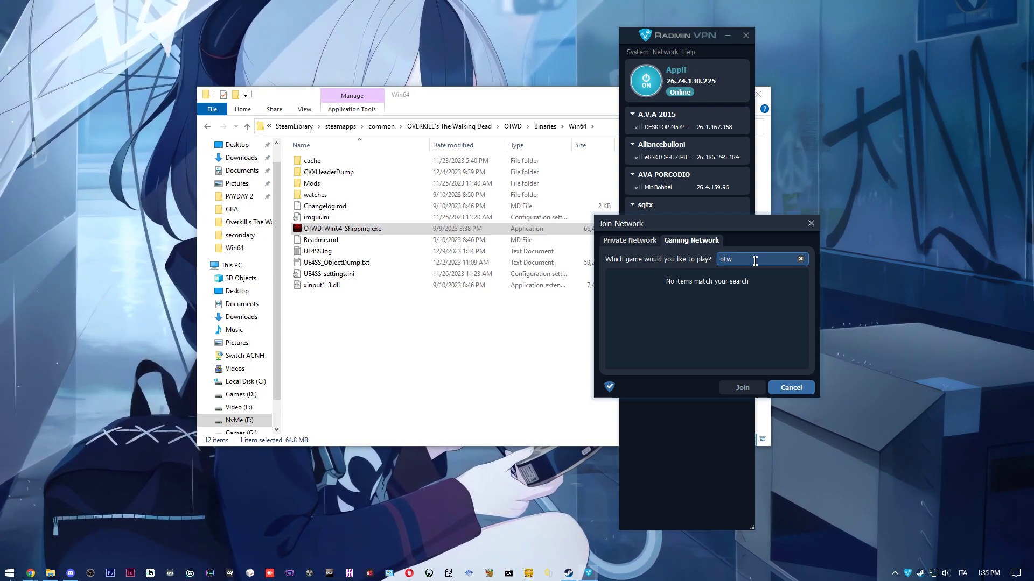
{"action": "key", "text": "BackSpace"}
{"action": "key", "text": "BackSpace"}
{"action": "key", "text": "BackSpace"}
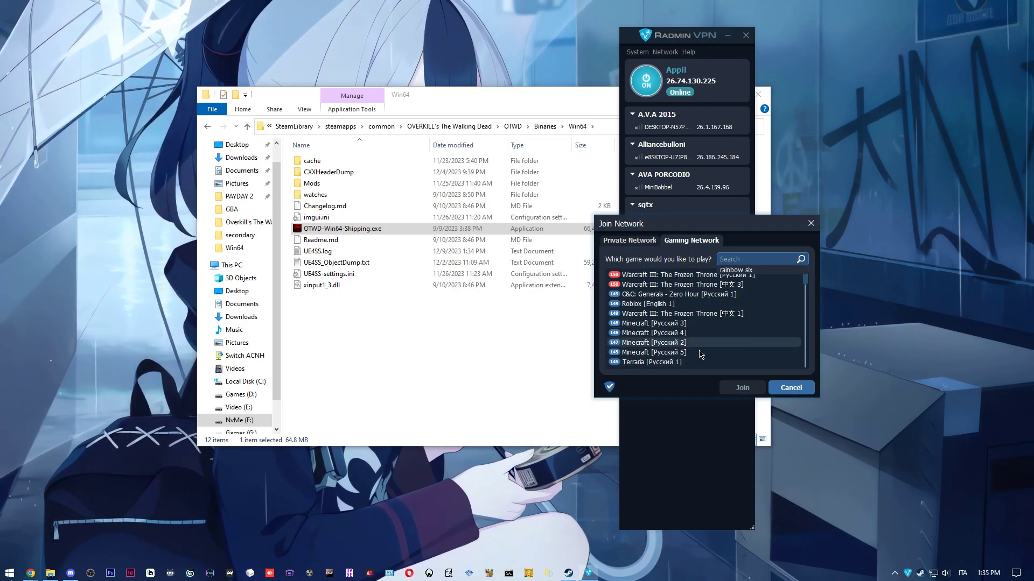
{"action": "left_click", "coordinate": [779, 387]}
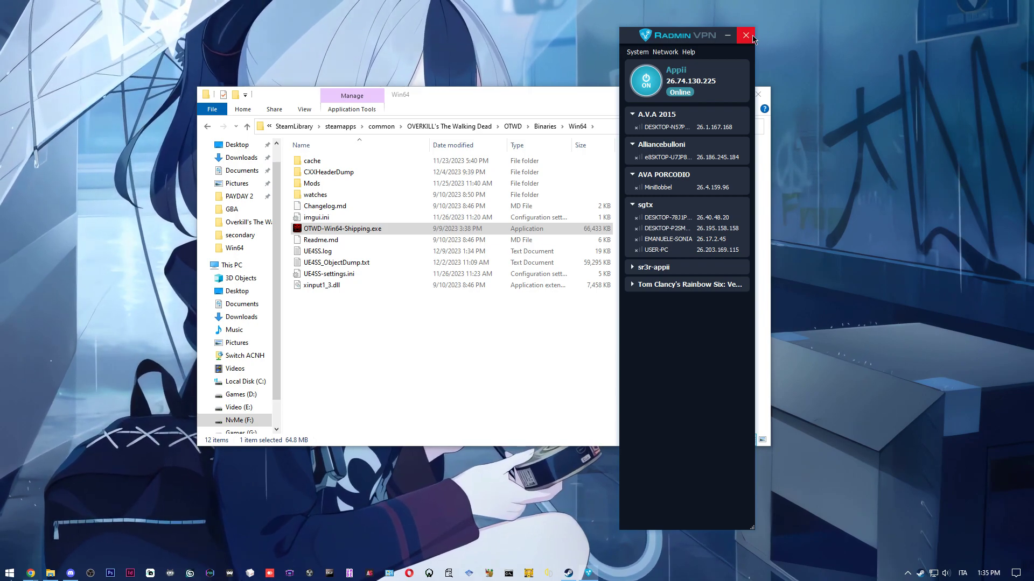
{"action": "left_click", "coordinate": [748, 36]}
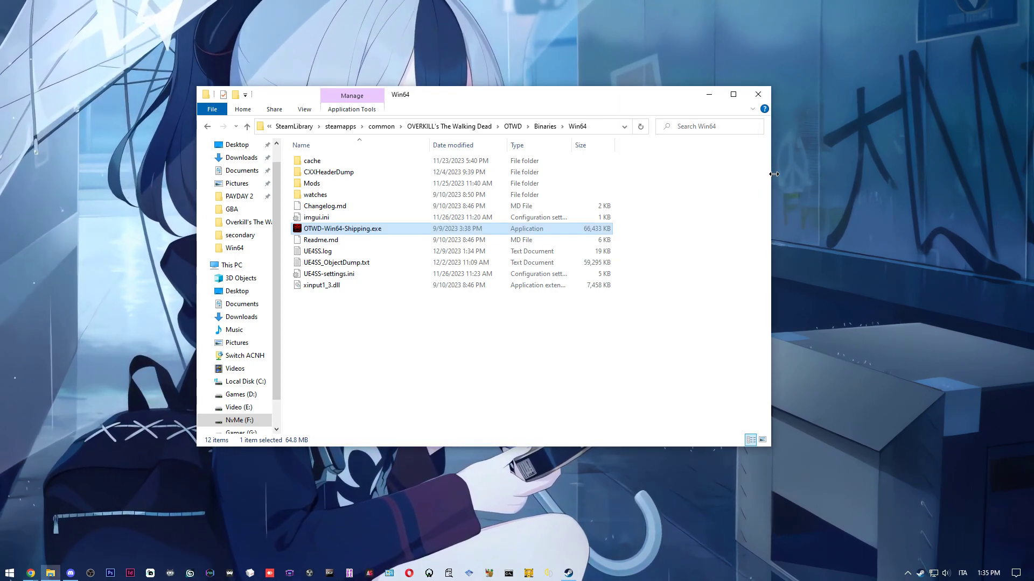